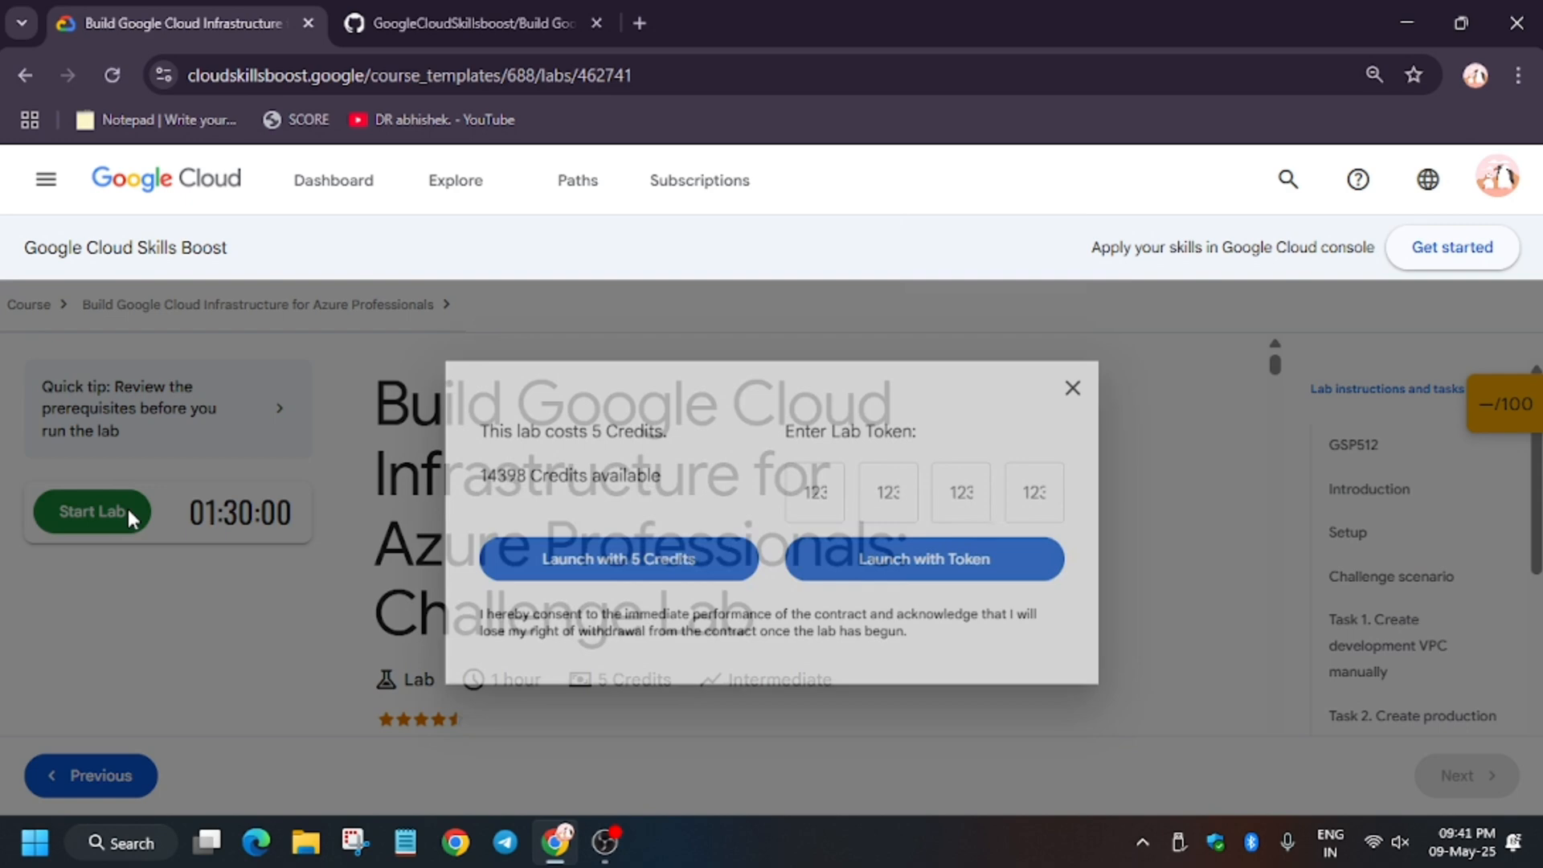
Launch the lab with 5 credits, dismissing the error banner and retrying Start Lab.
click(627, 520)
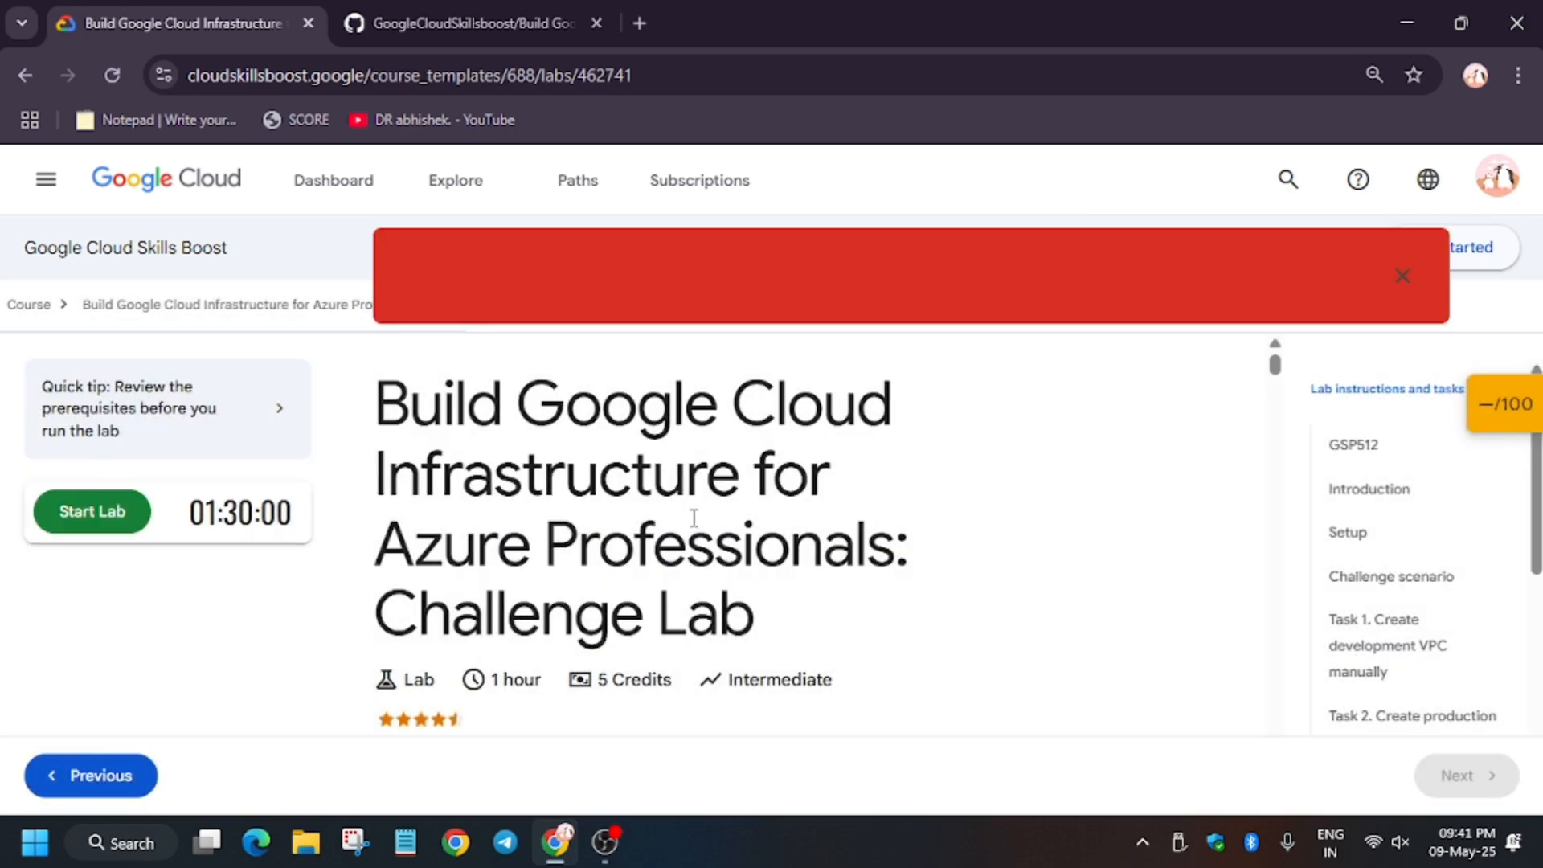
click(1402, 275)
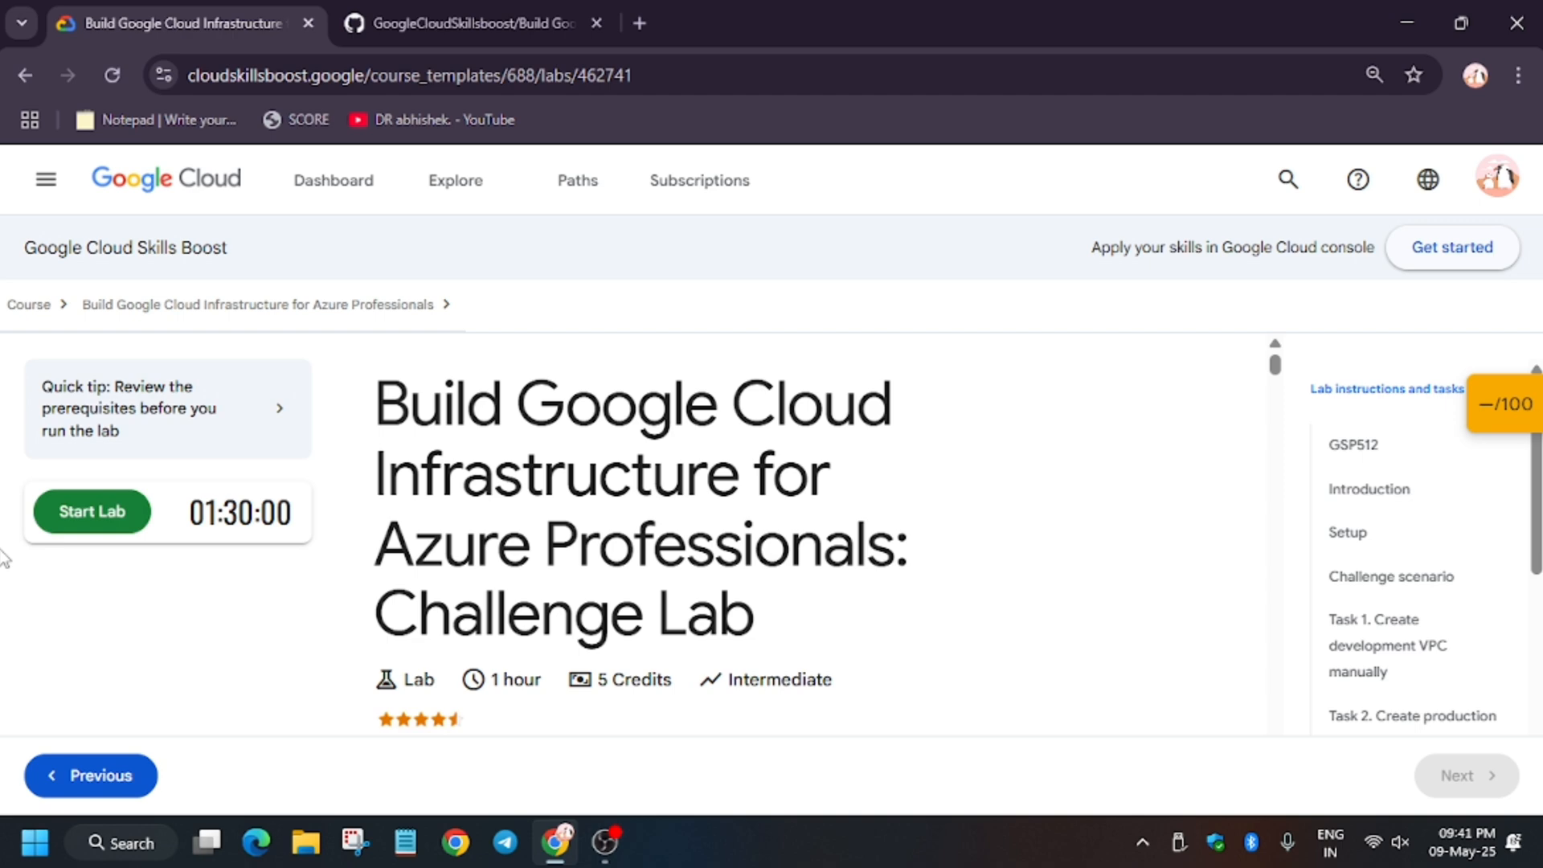
click(91, 511)
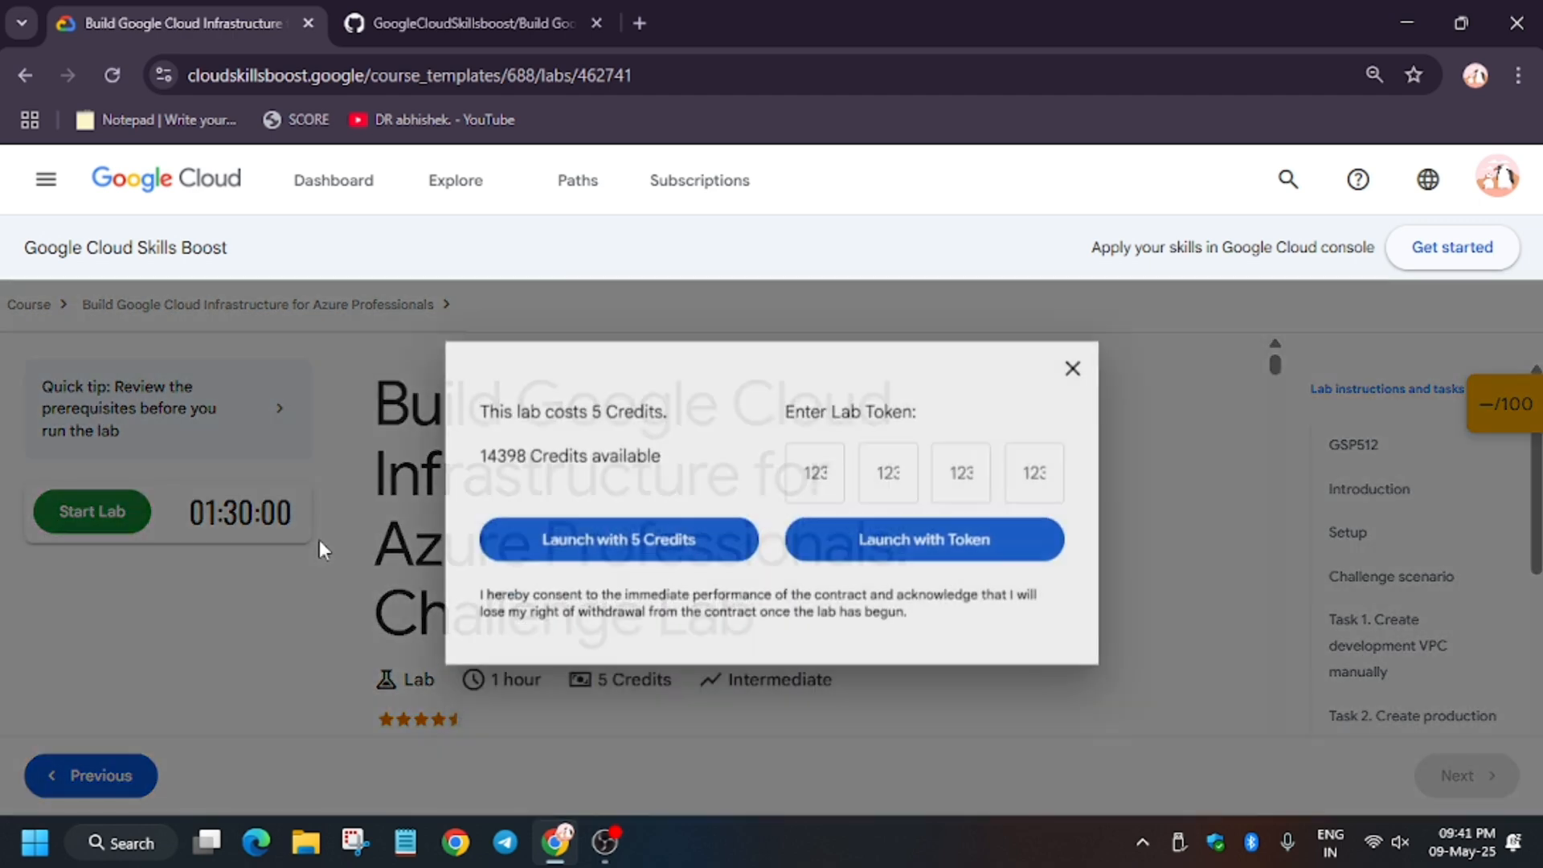
click(588, 526)
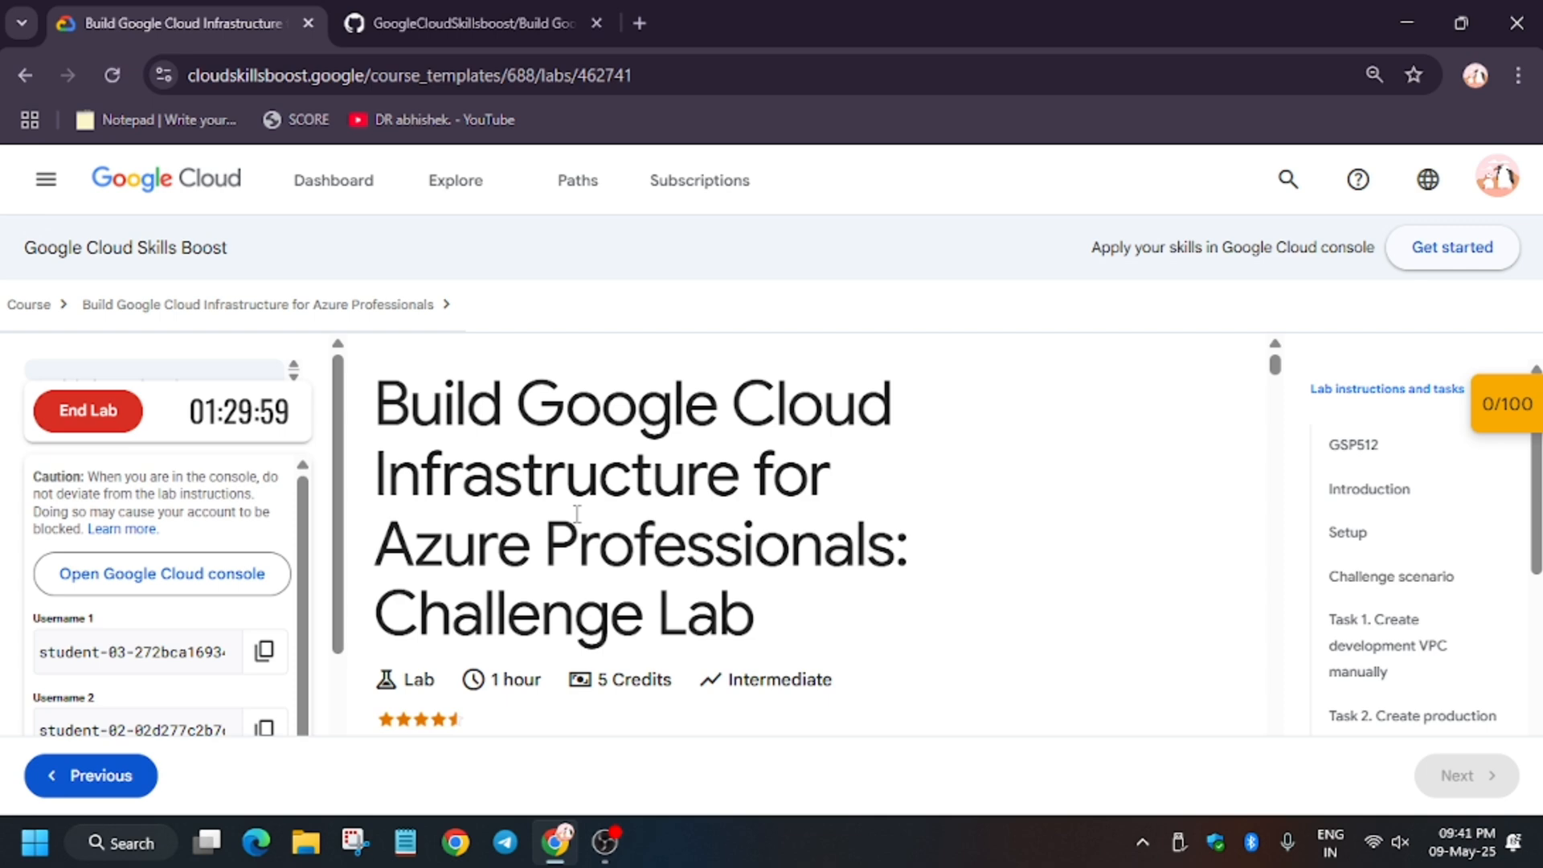
Open the console link and submit Username 1 copied from the lab page as the sign-in email.
right_click(179, 573)
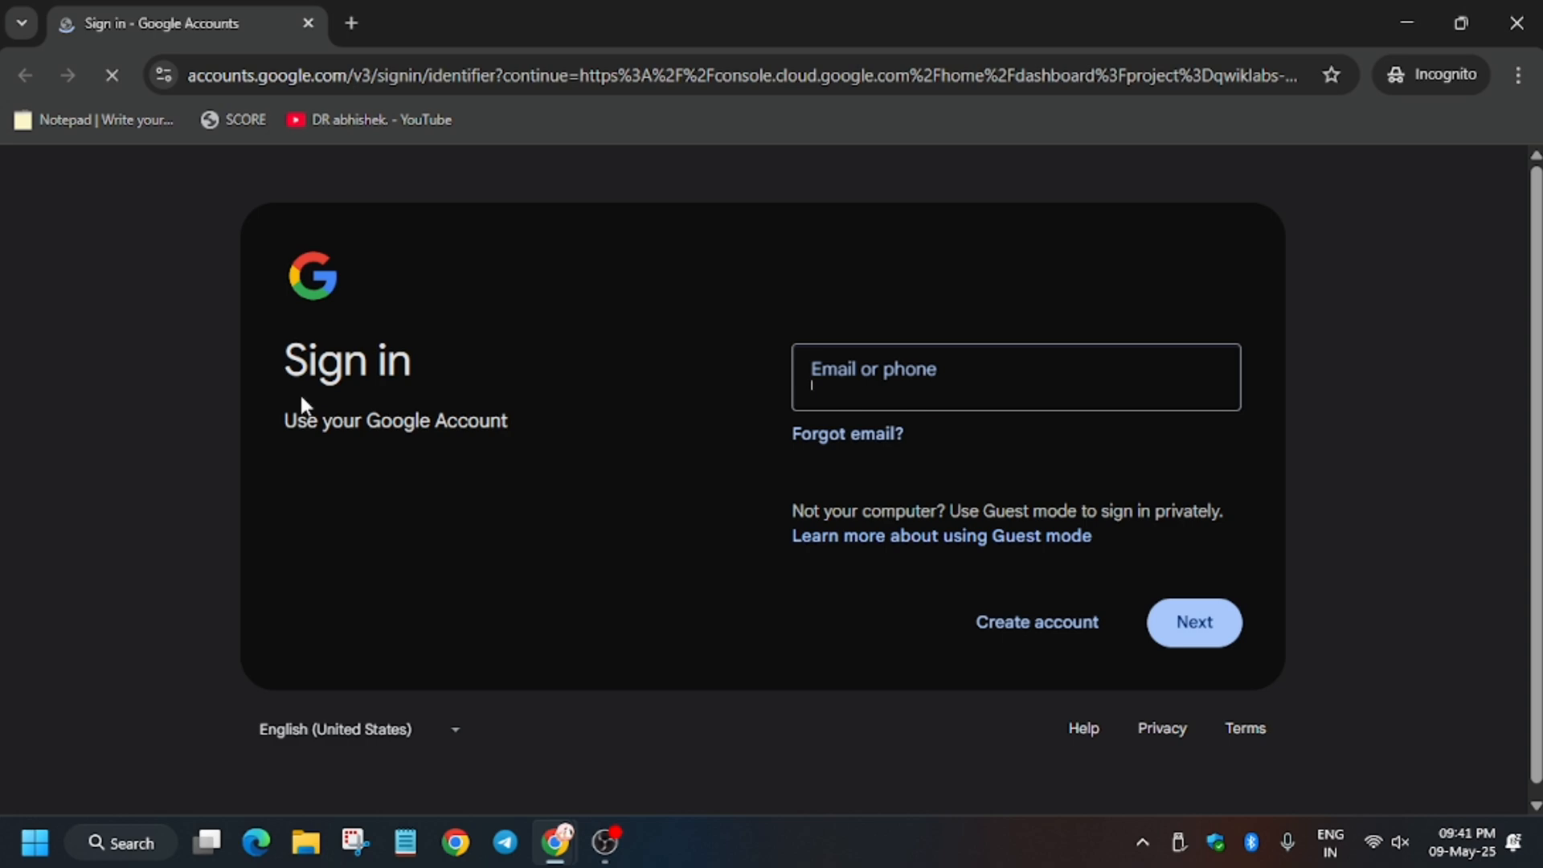
key(alt+Tab)
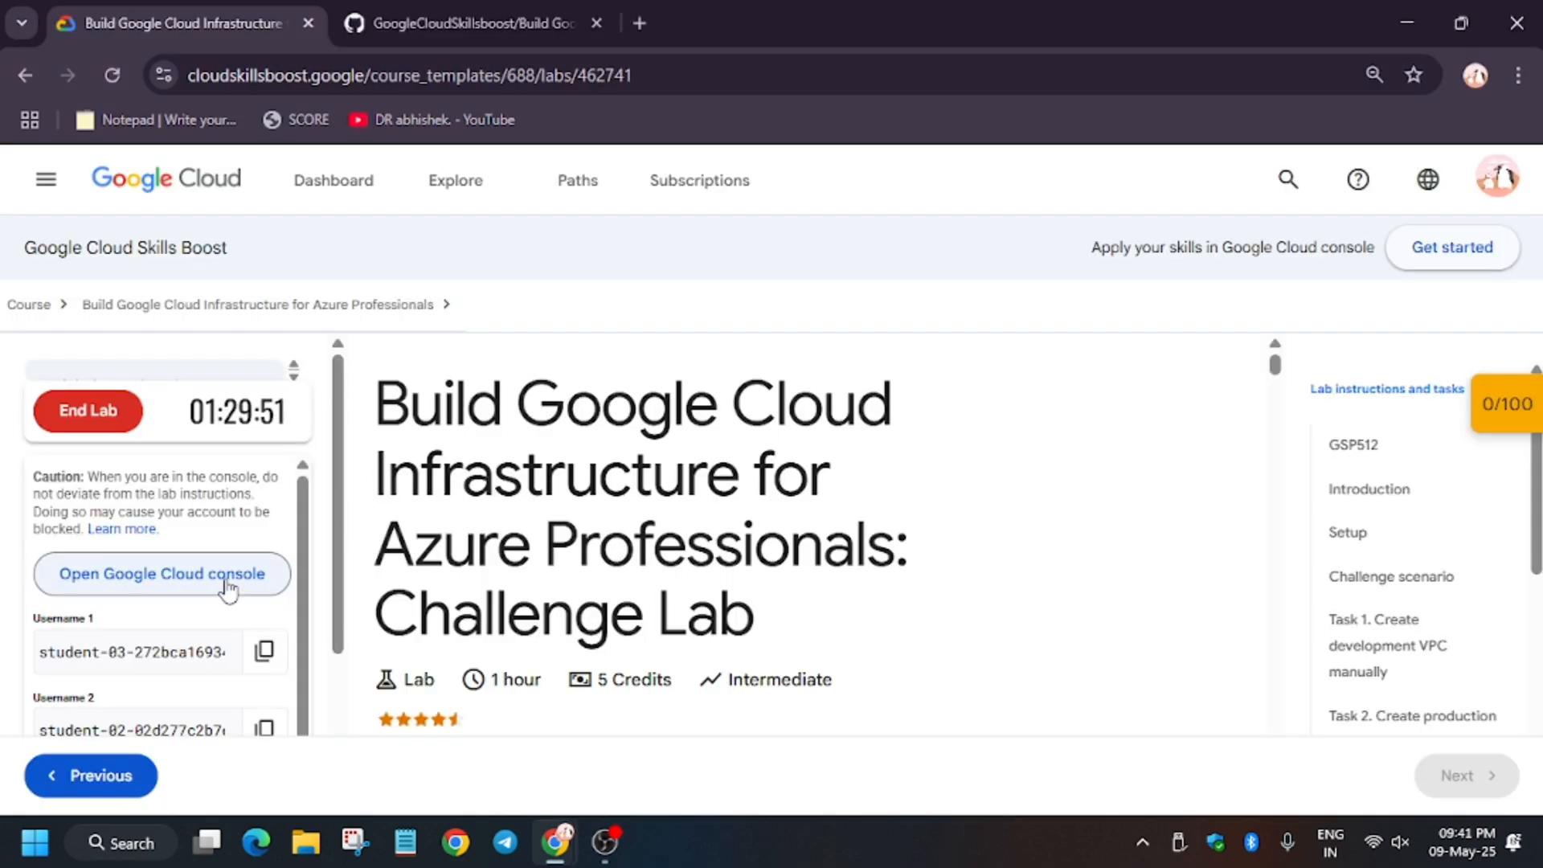
click(265, 652)
key(alt+Tab)
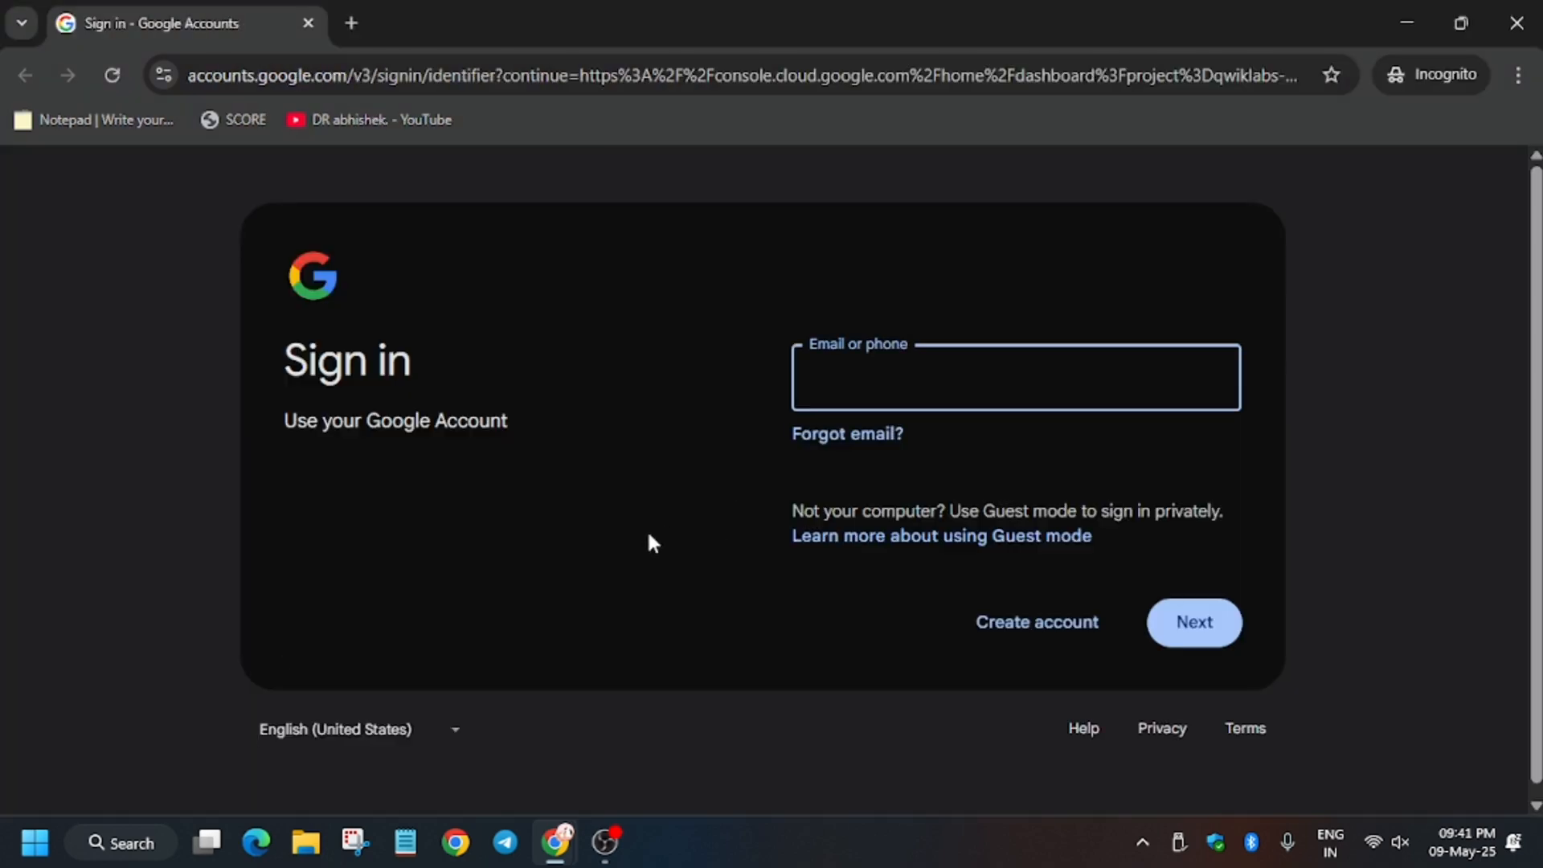
key(ctrl+v)
key(Return)
Sign in with the copied lab password and accept the new account notice.
key(alt+Tab)
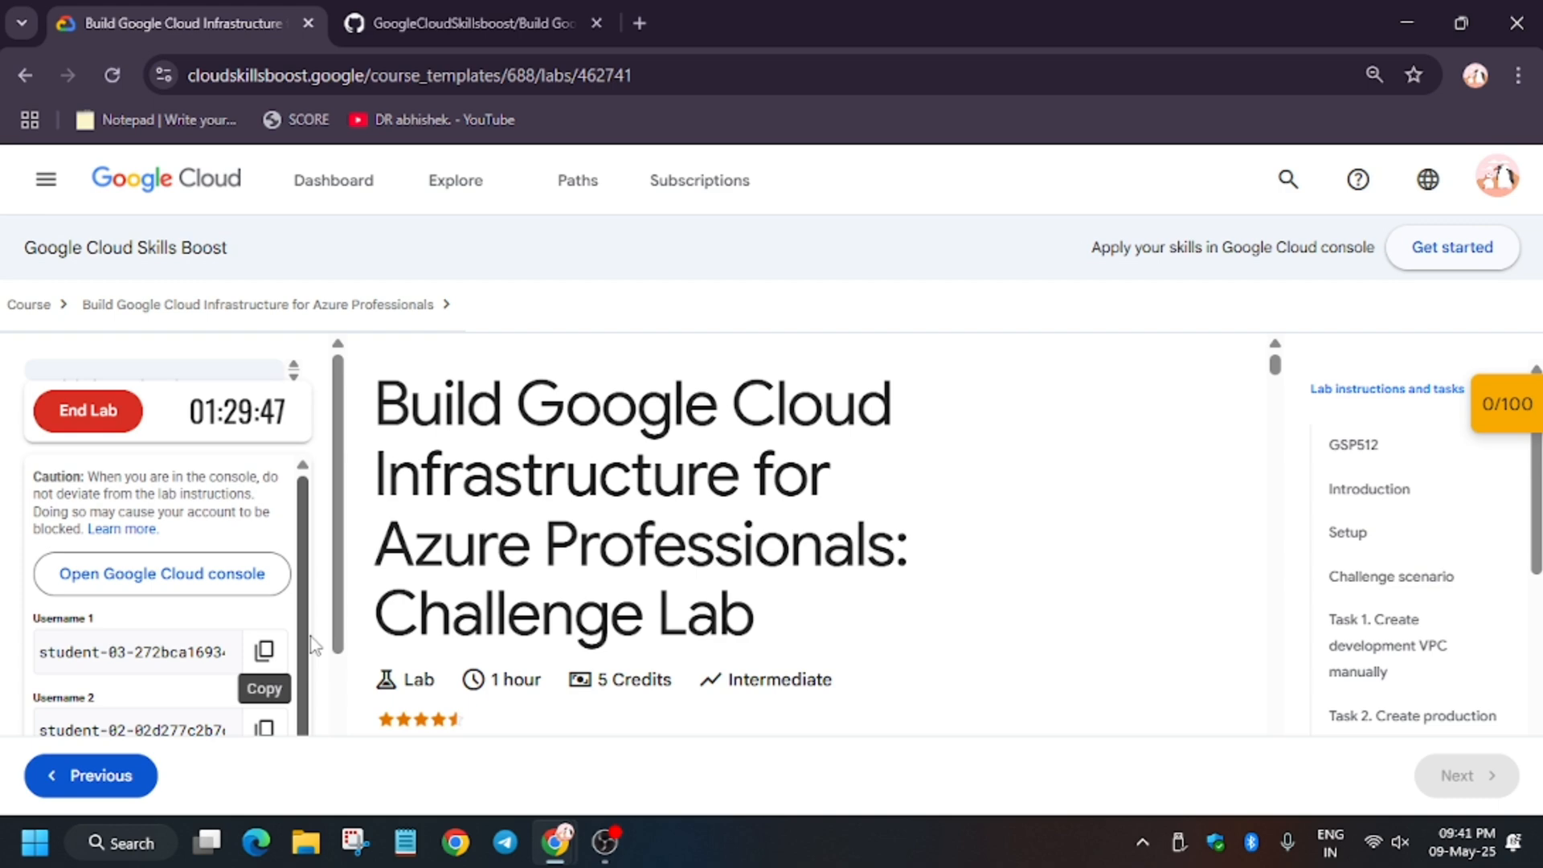
scroll(266, 543, down, 1)
click(265, 642)
key(alt+Tab)
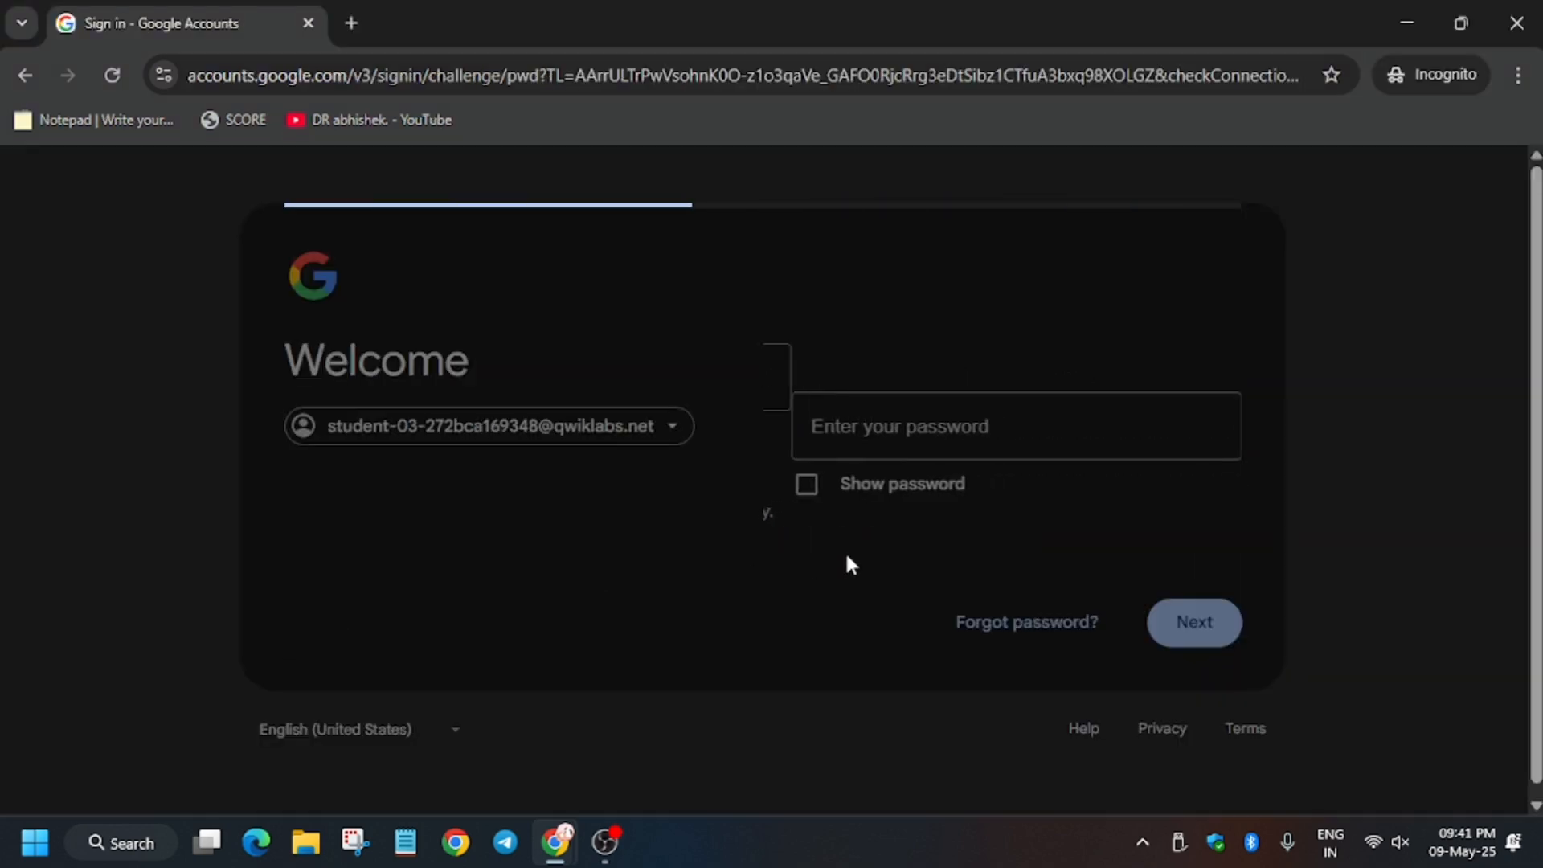
click(1027, 431)
key(ctrl+v)
key(Return)
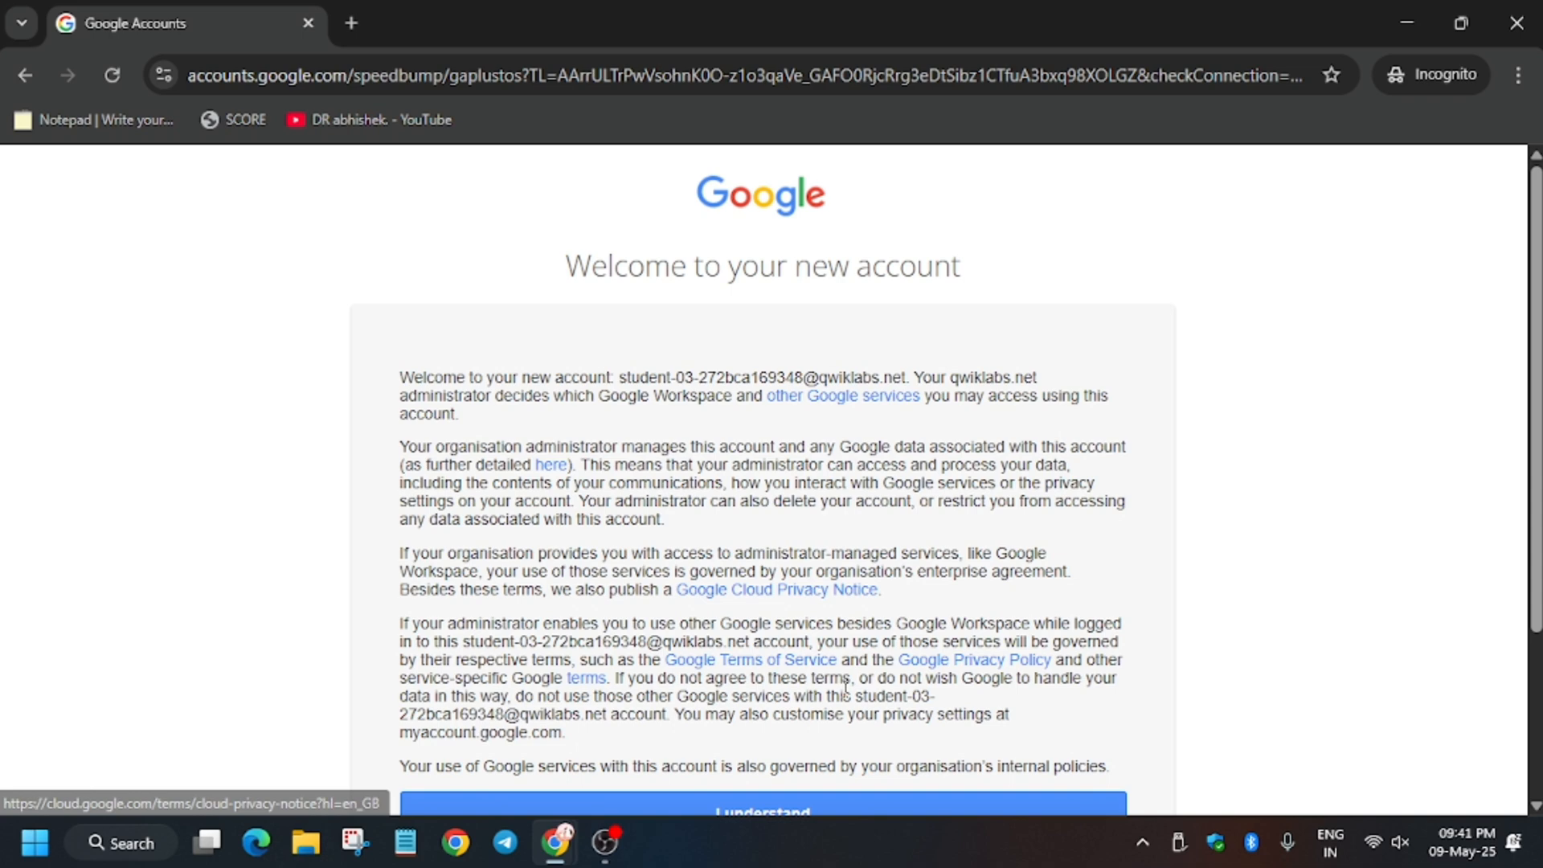
scroll(844, 578, down, 3)
click(858, 698)
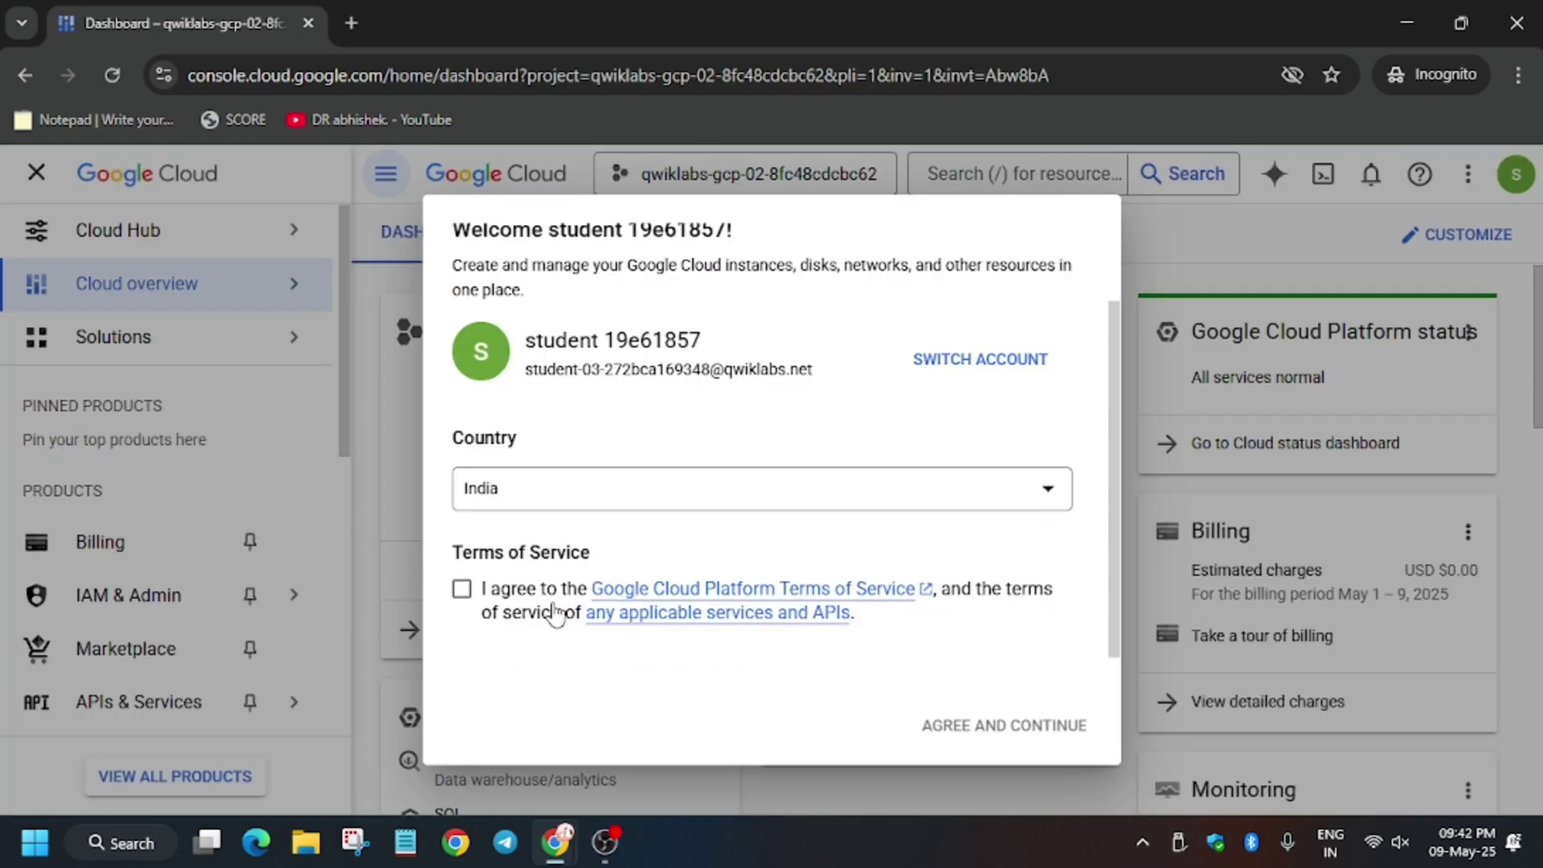
Agree to the terms of service and activate Cloud Shell from the console toolbar.
click(462, 588)
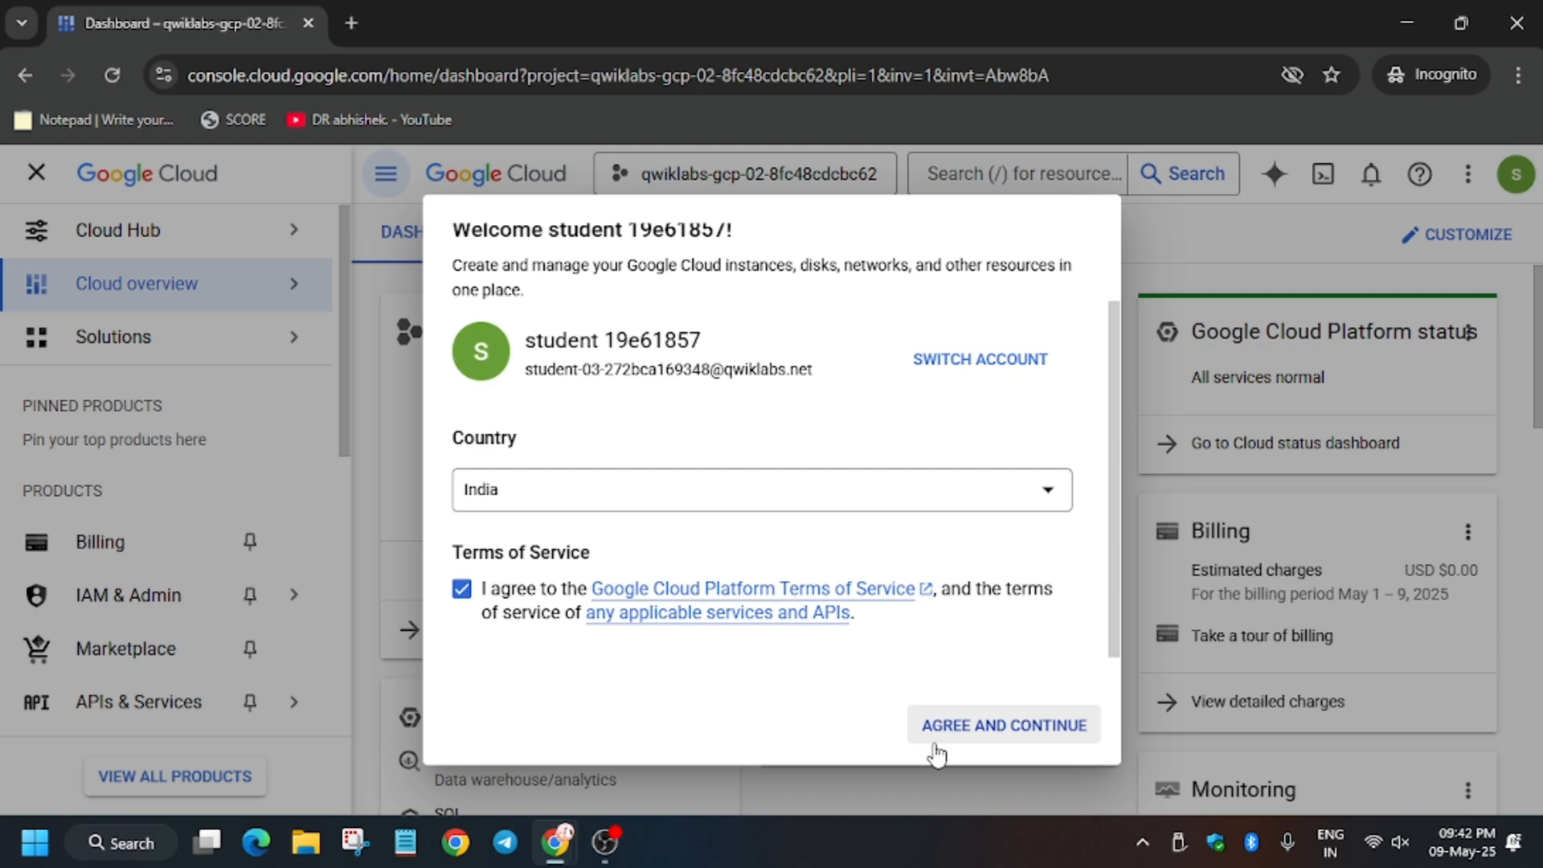
click(1003, 724)
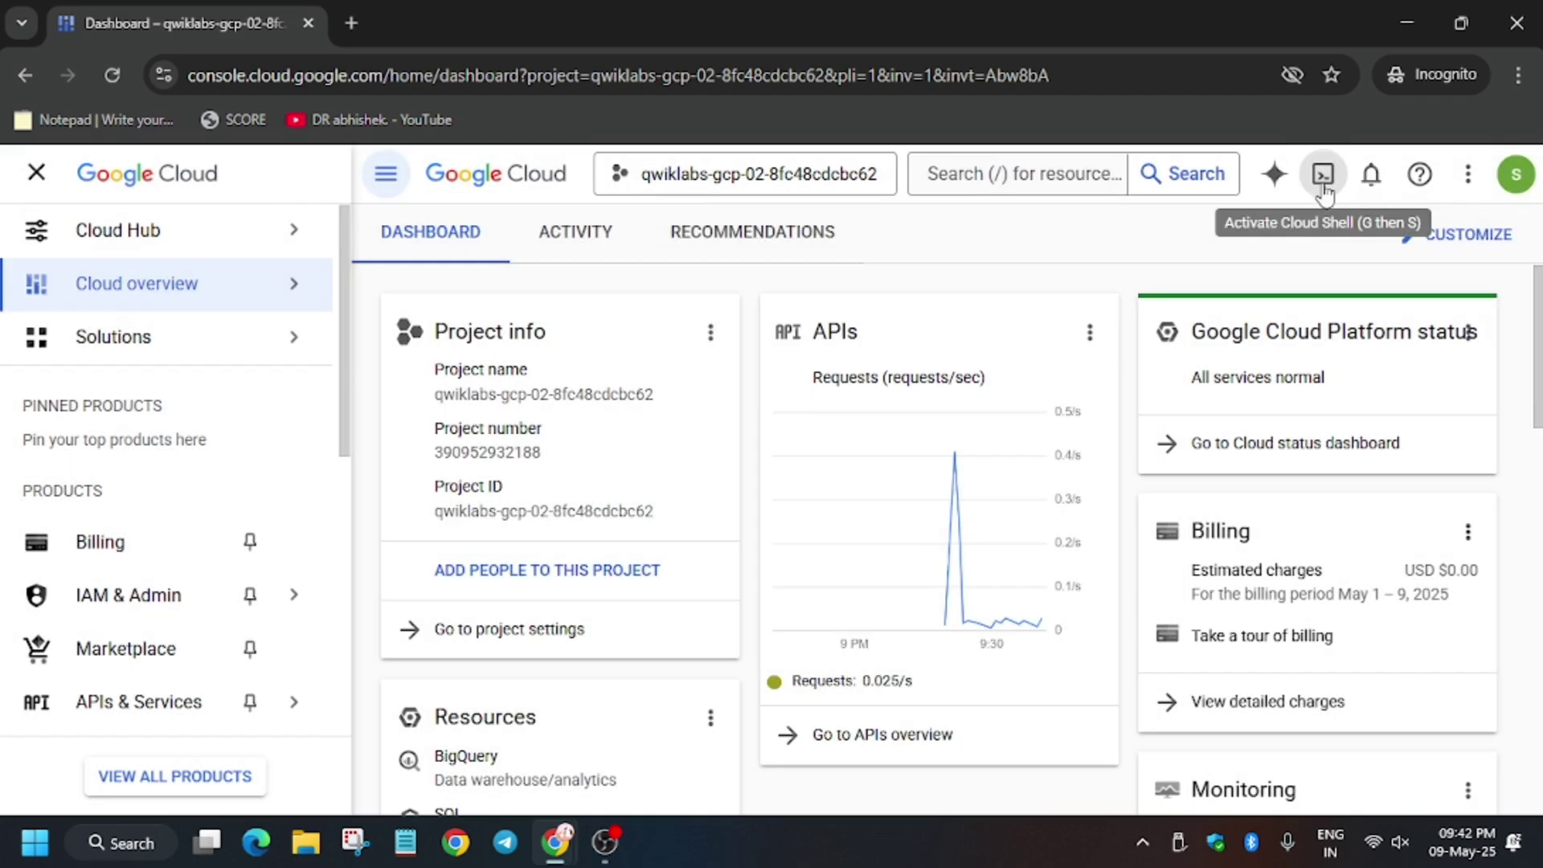
click(1321, 180)
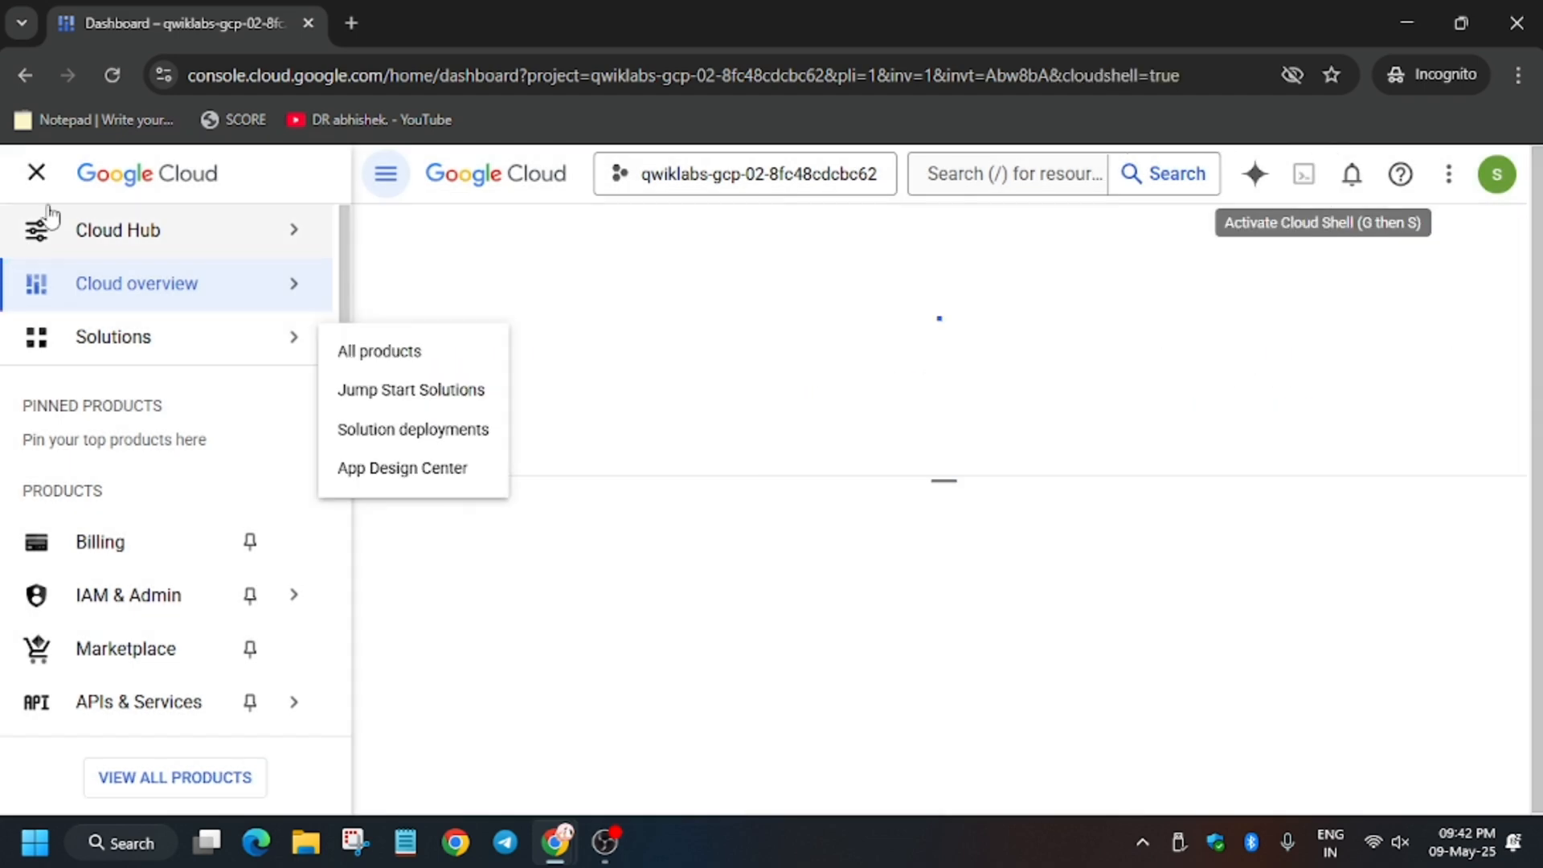
Continue past the Cloud Shell introduction and authorize it to start the session.
click(886, 512)
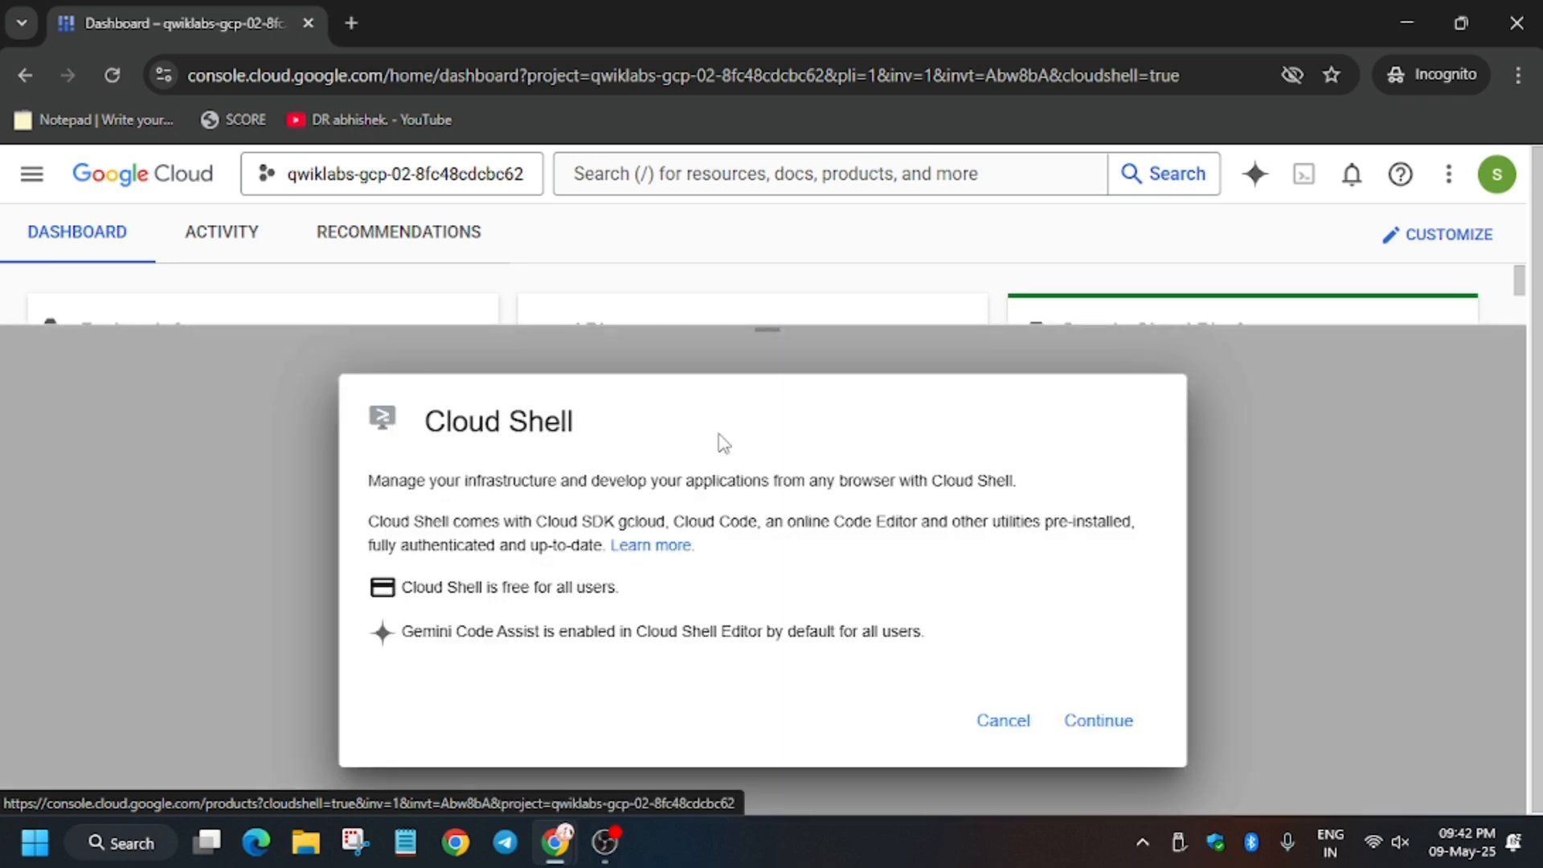
click(1098, 720)
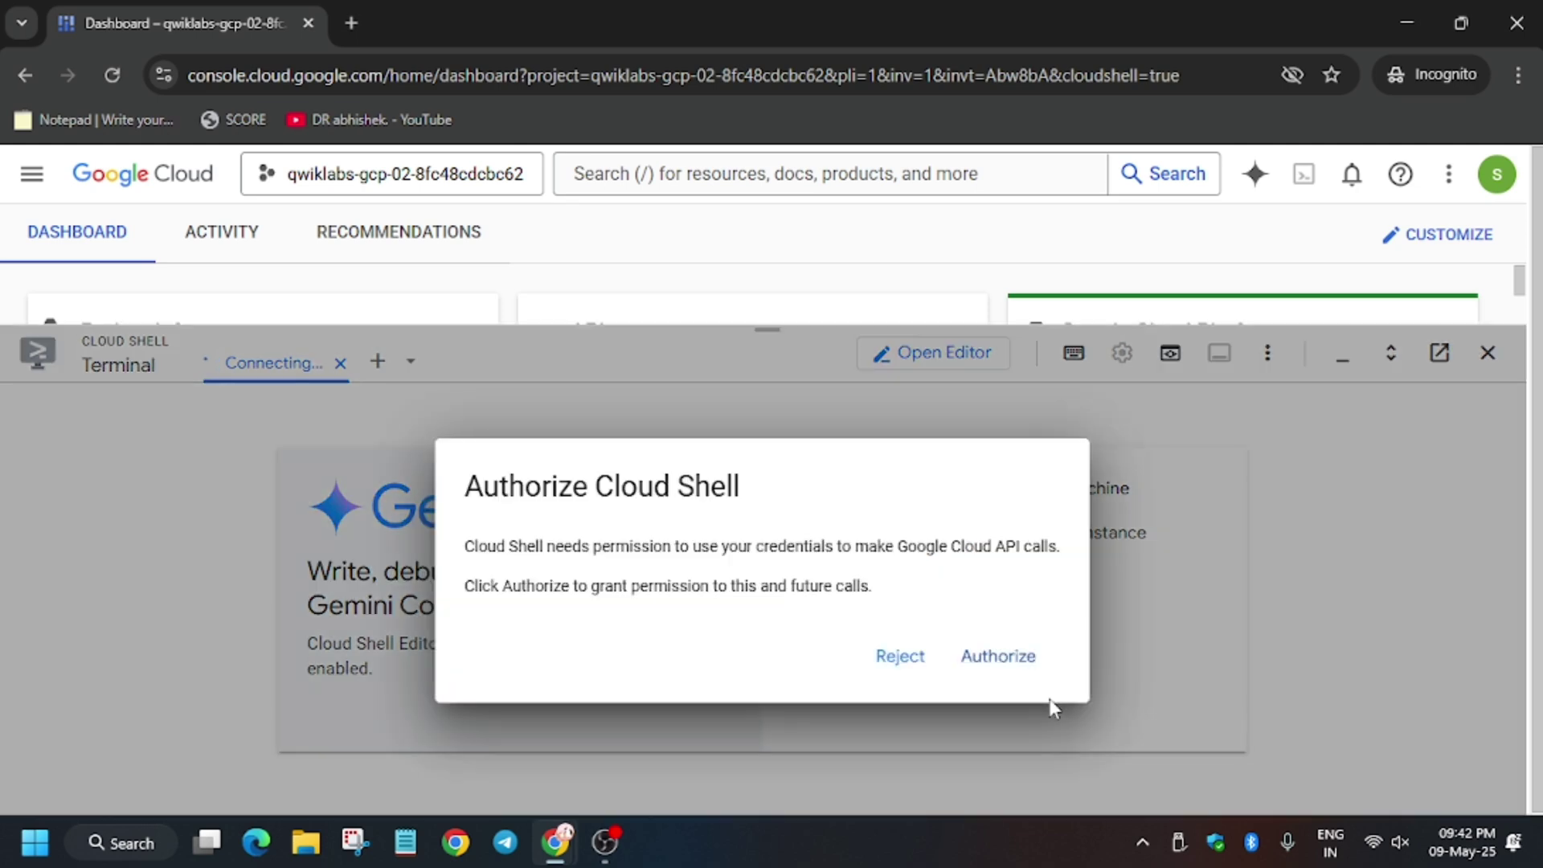
click(1001, 658)
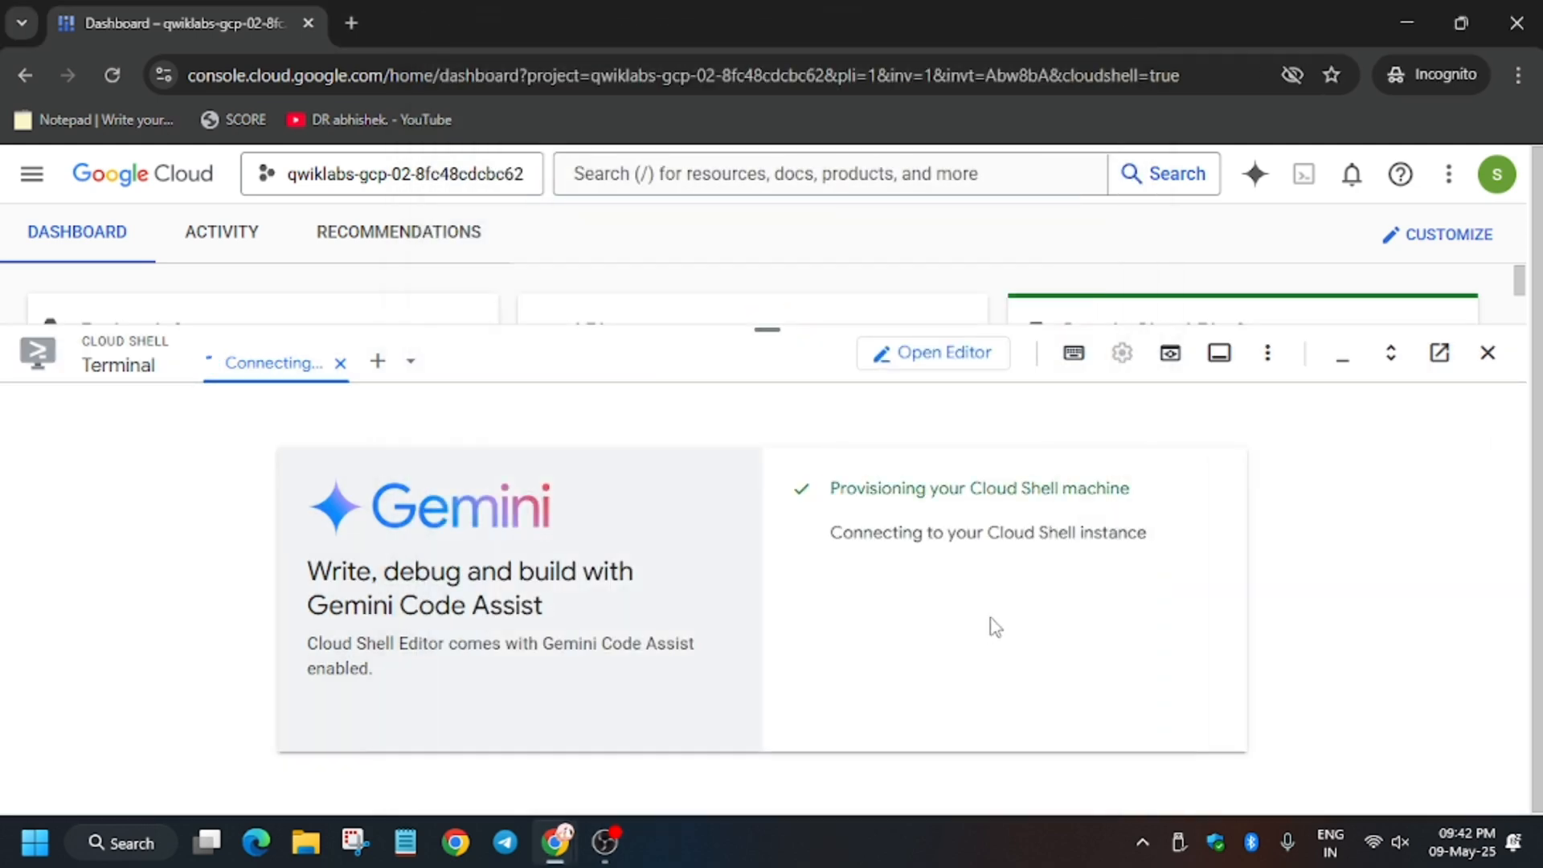
Copy the curl, chmod and run commands from the GitHub instructions page.
key(alt+Tab)
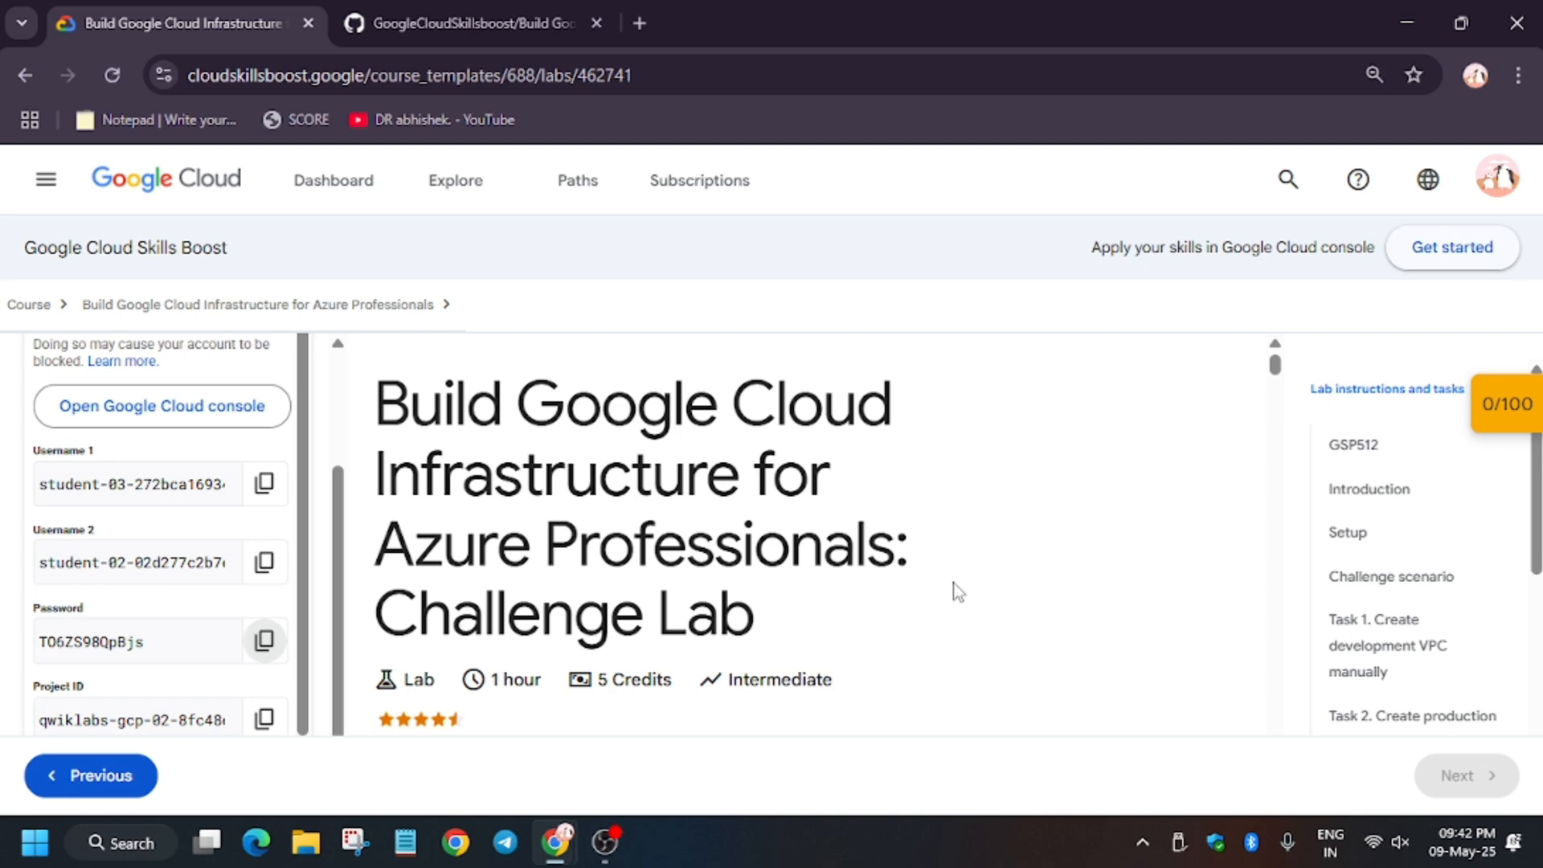
click(458, 22)
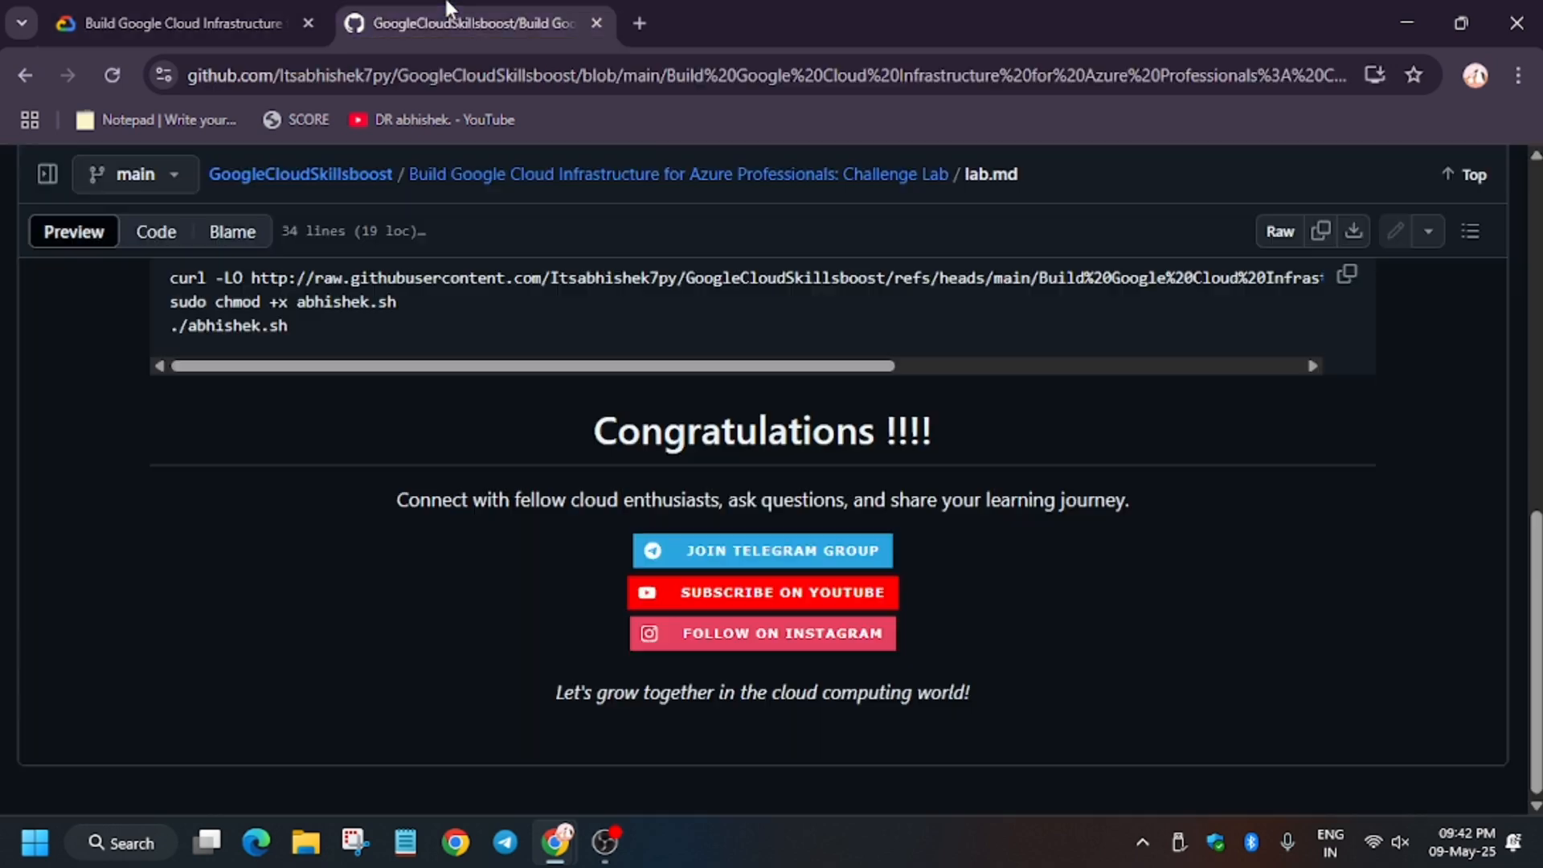
click(1350, 279)
click(183, 22)
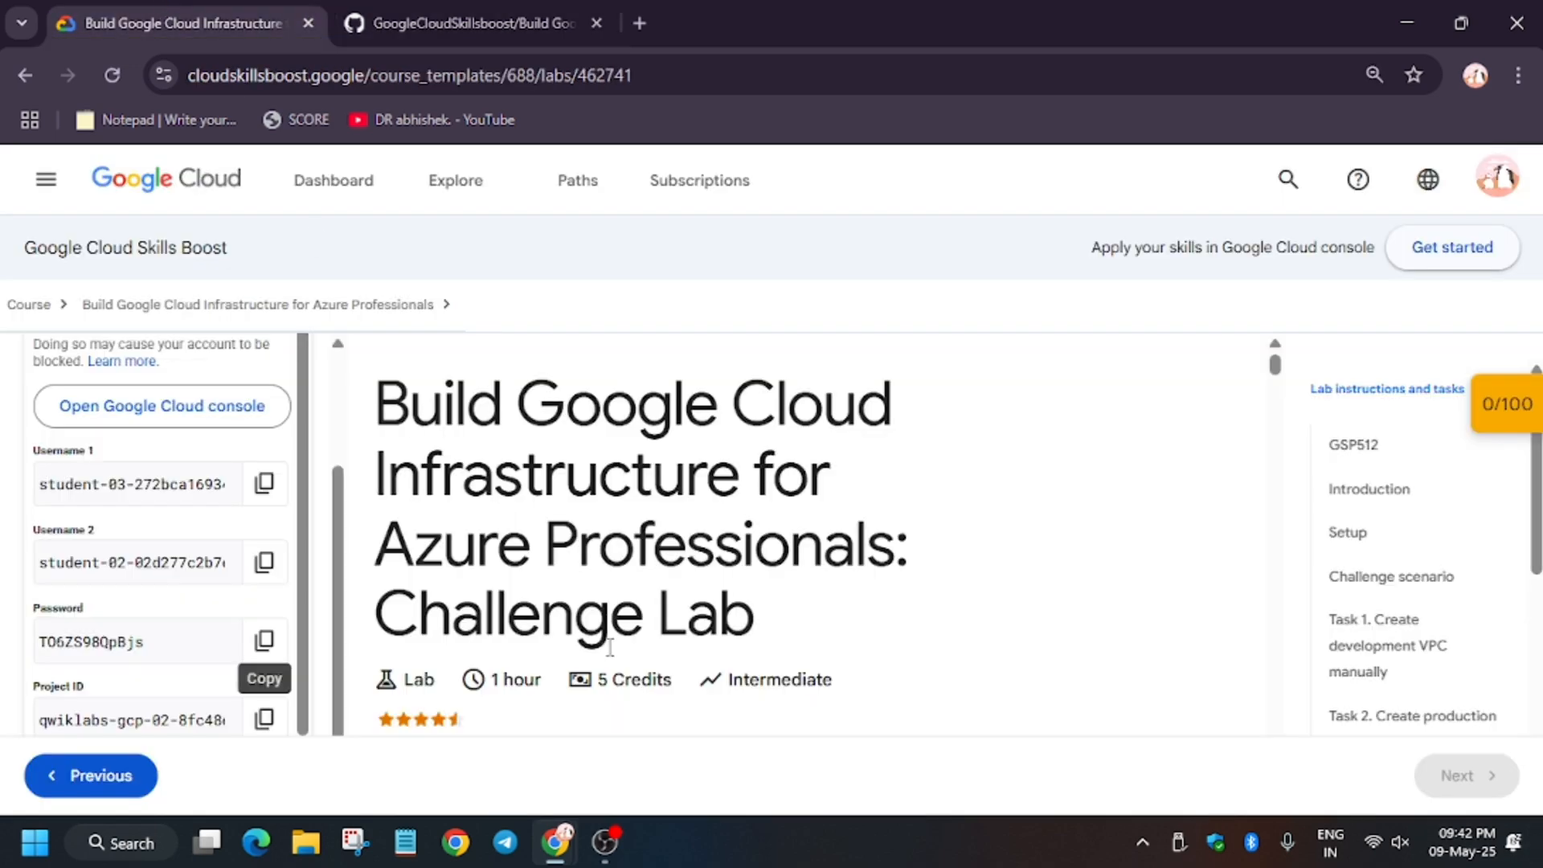
Run the pasted commands in Cloud Shell to download and launch the lab script.
key(alt+Tab)
key(ctrl+v)
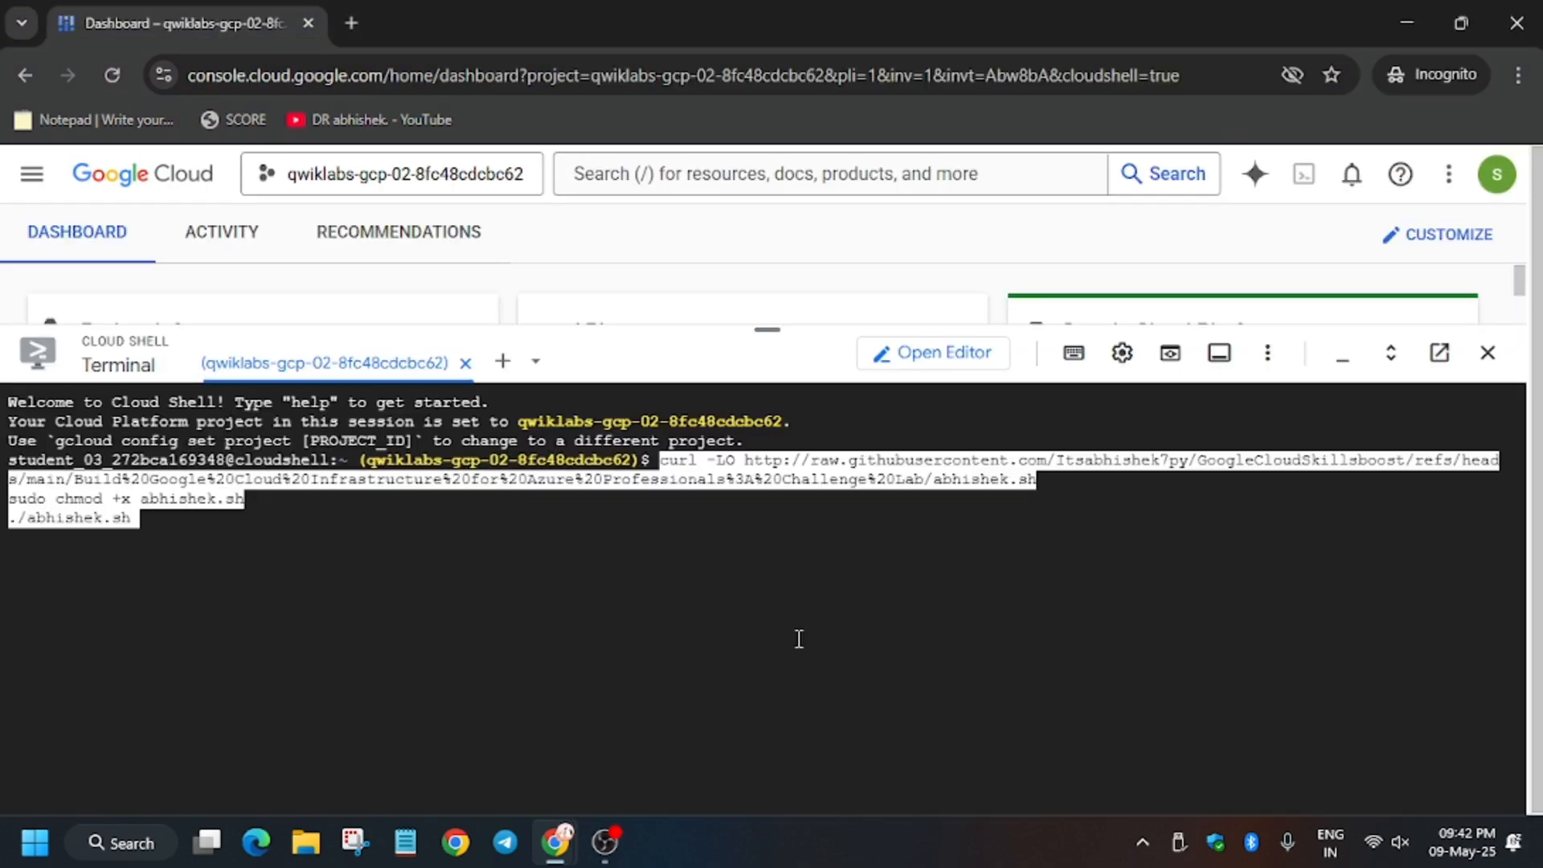
key(Return)
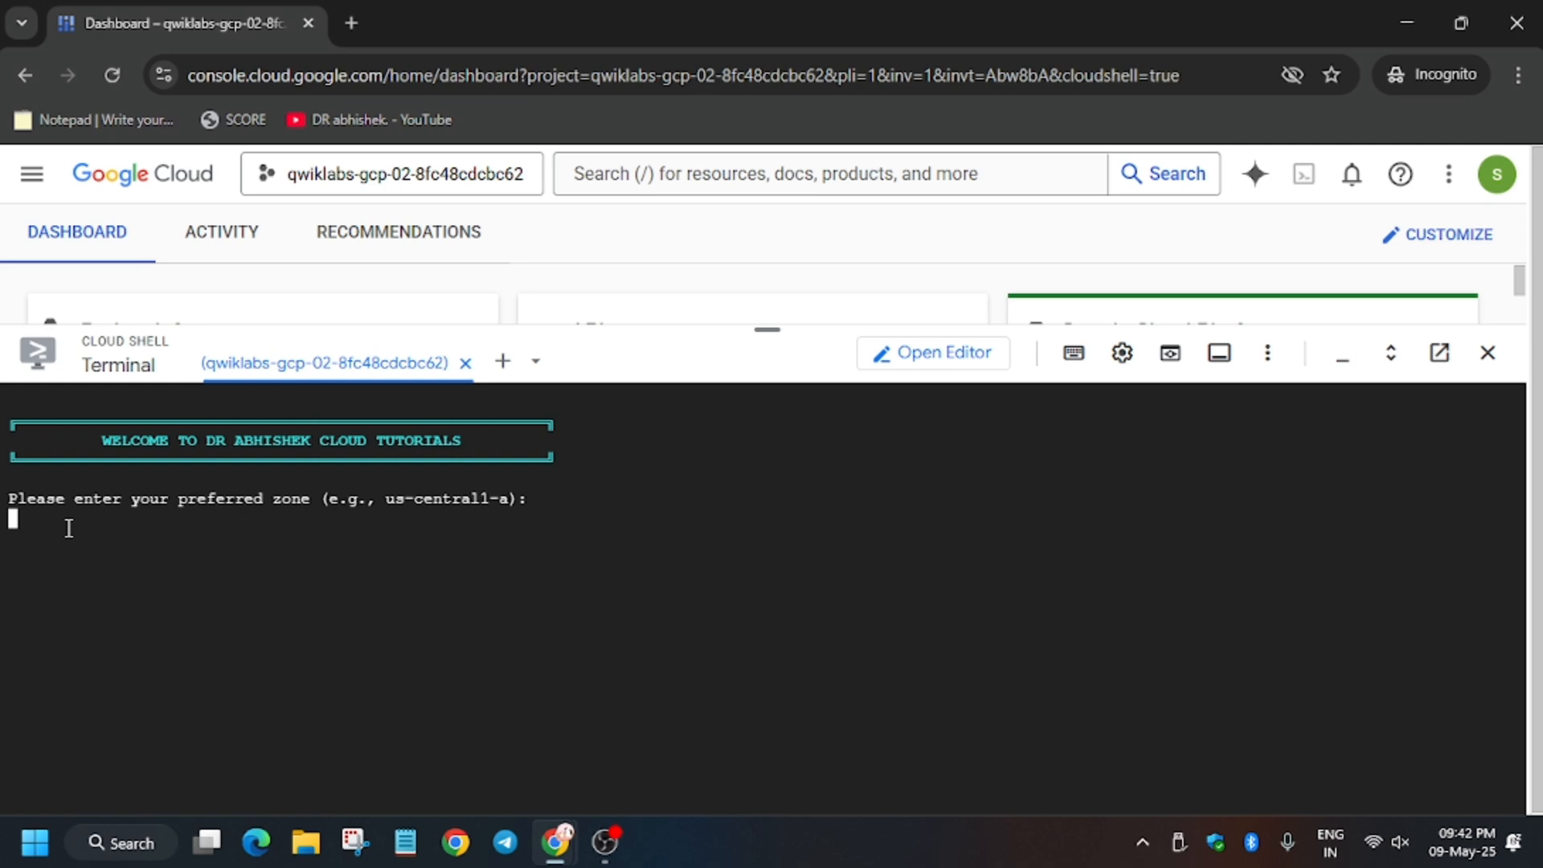
Look up the required zone us-east1-b in the challenge scenario and return to Cloud Shell.
key(alt+Tab)
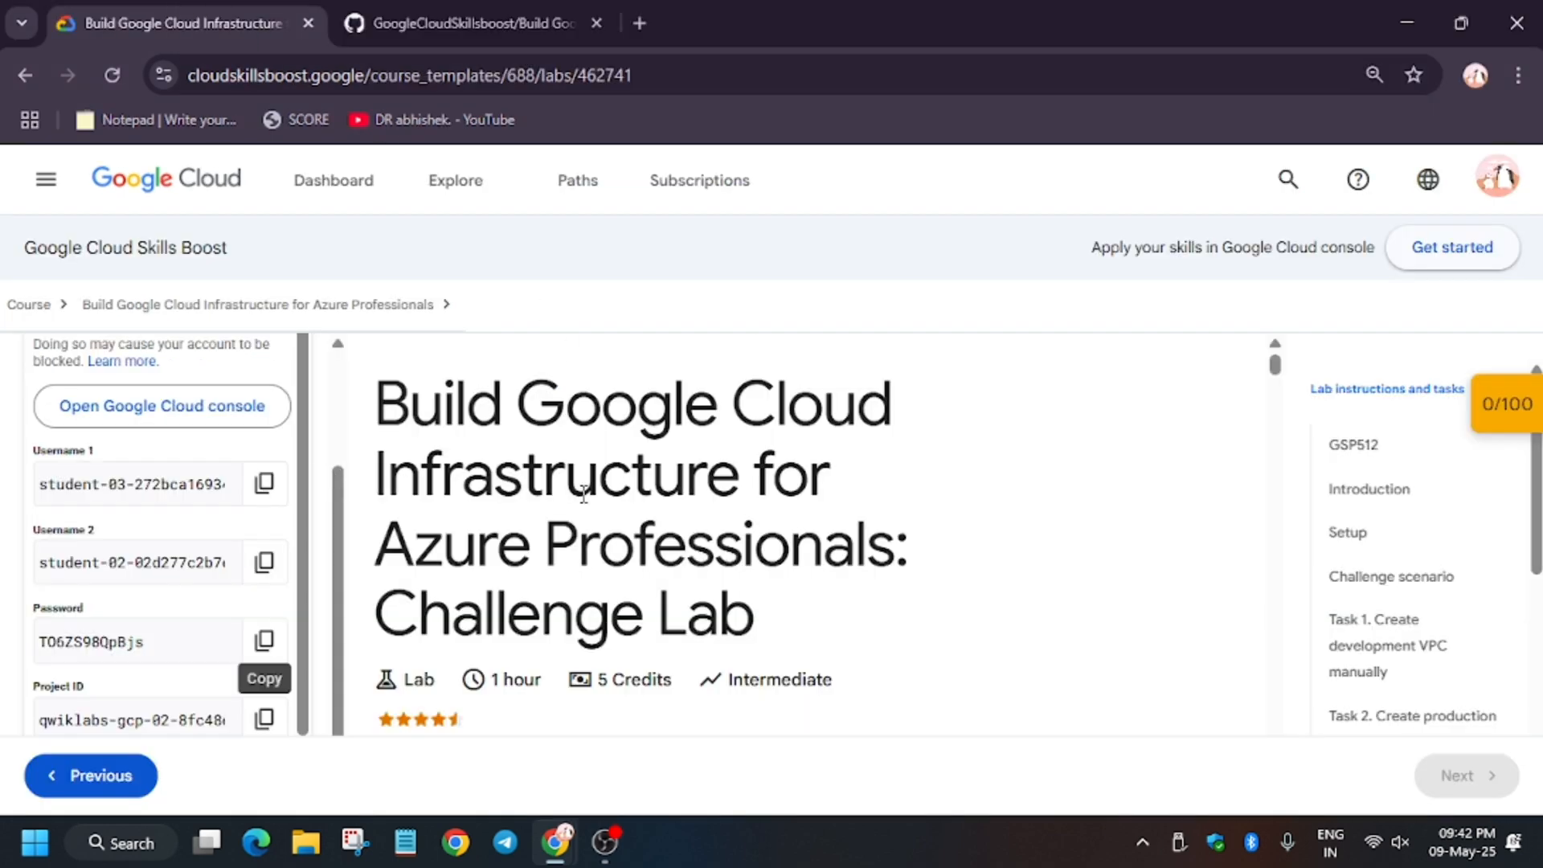
scroll(126, 551, down, 1)
click(1372, 618)
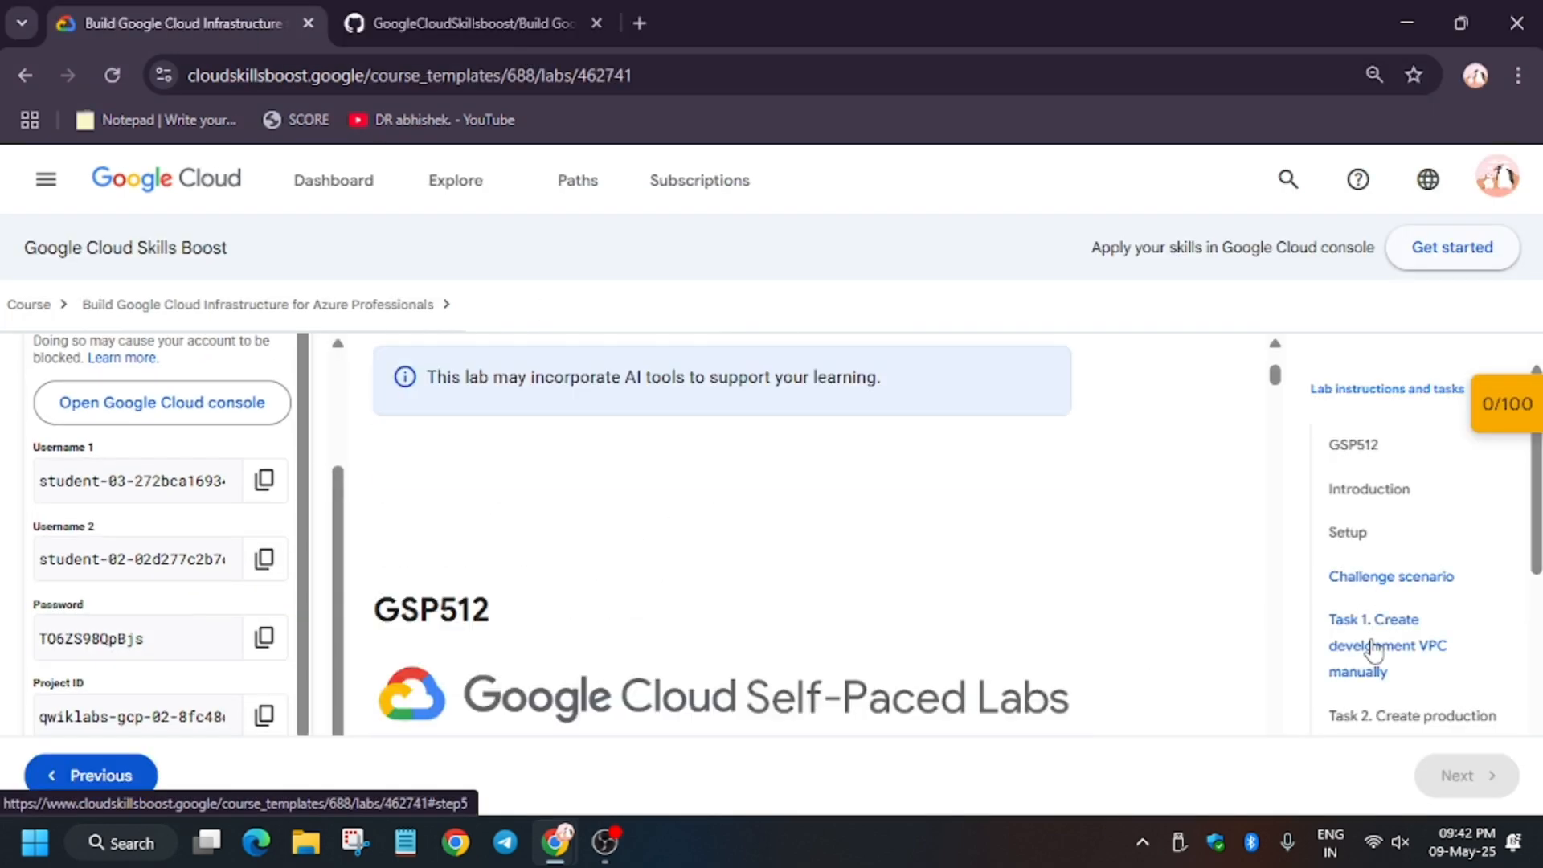
scroll(716, 531, up, 5)
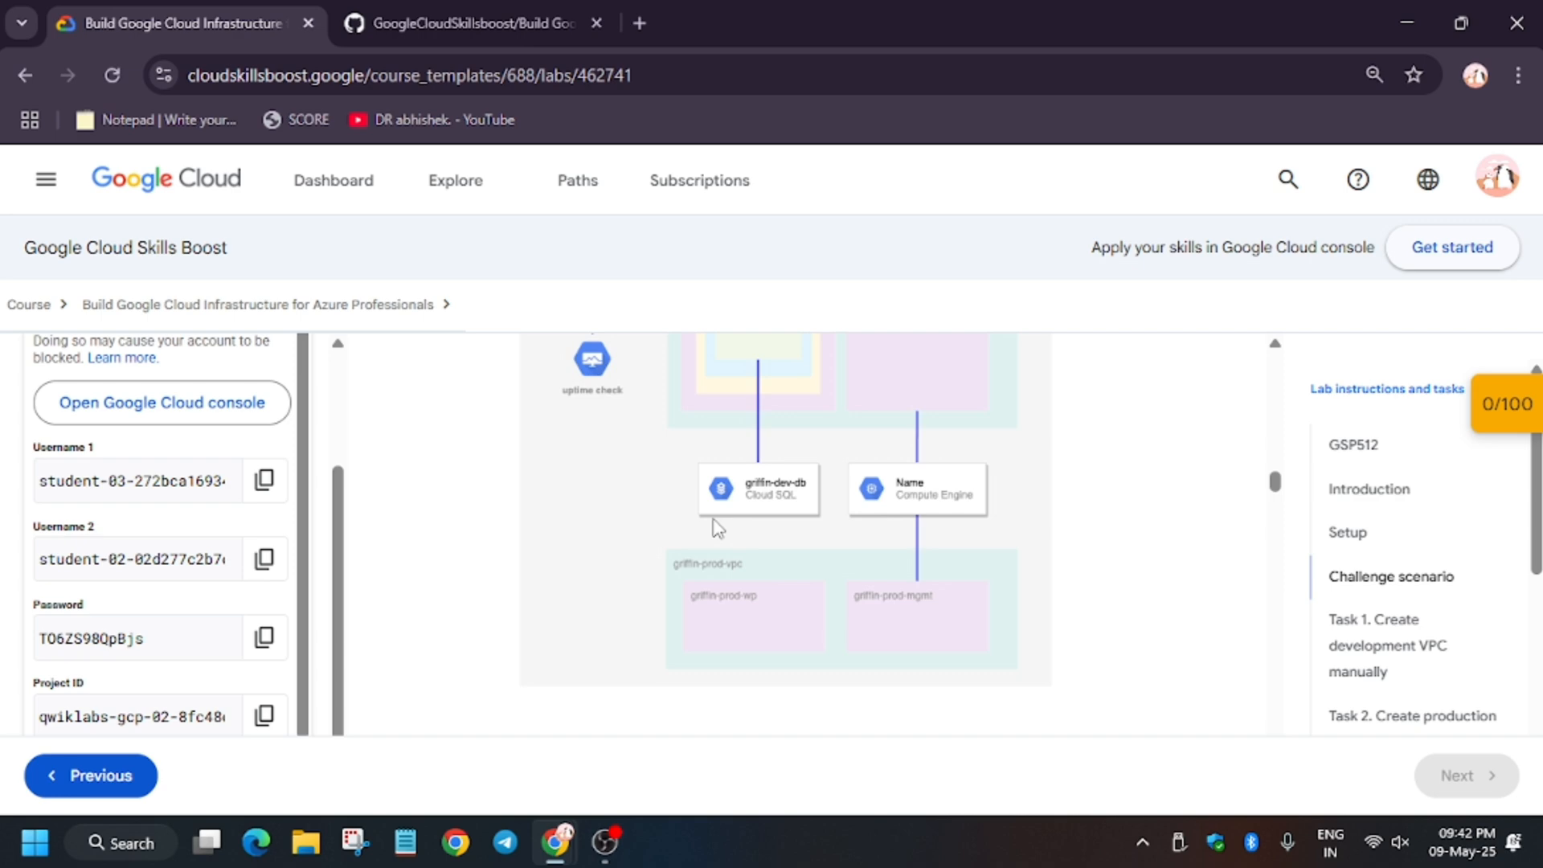
scroll(716, 531, down, 2)
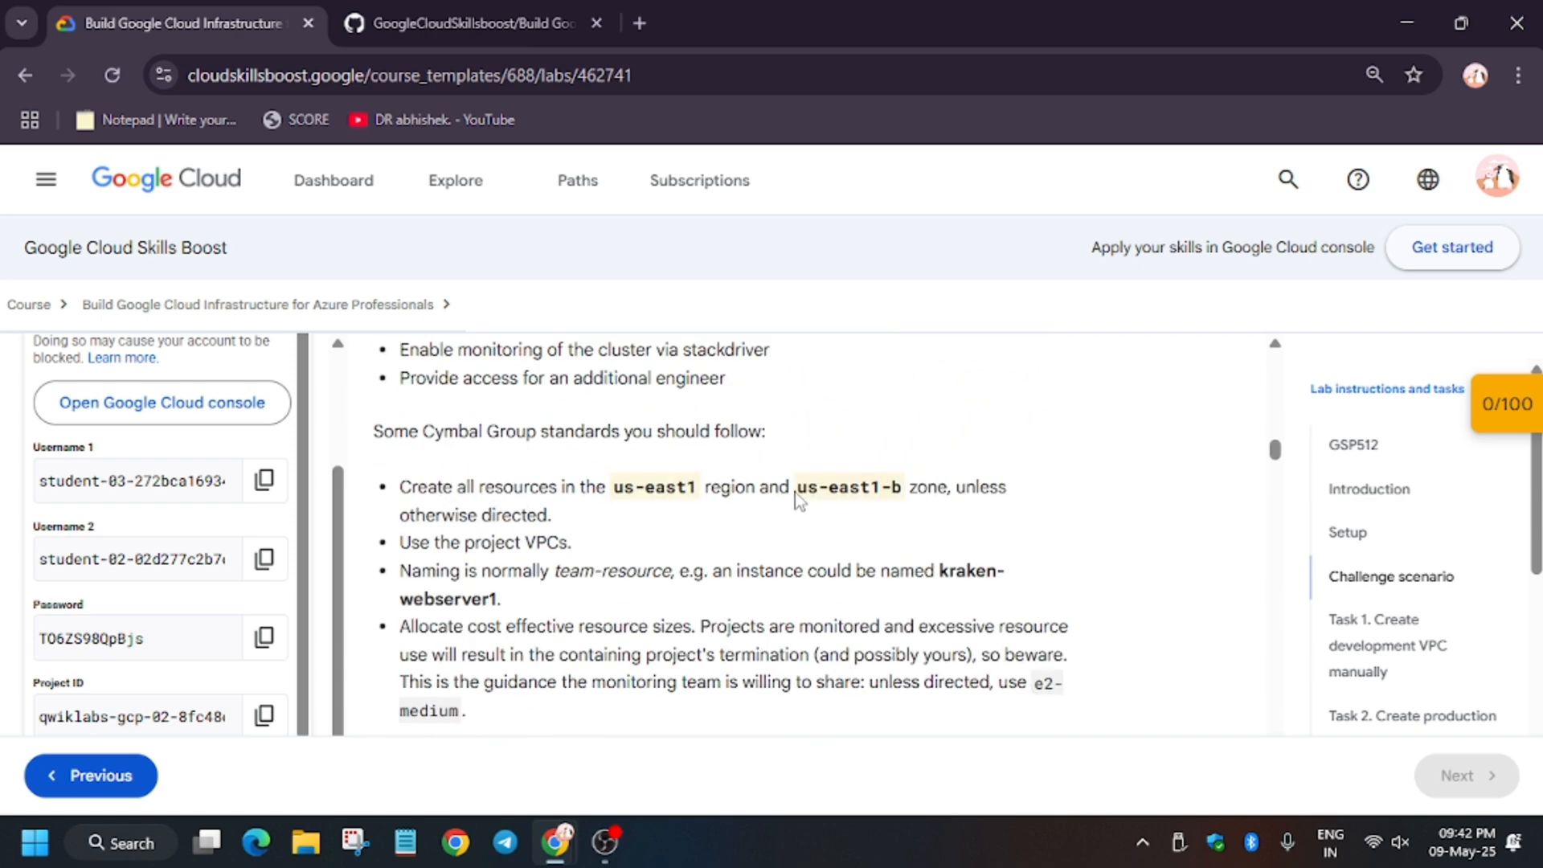
drag(797, 488, 904, 492)
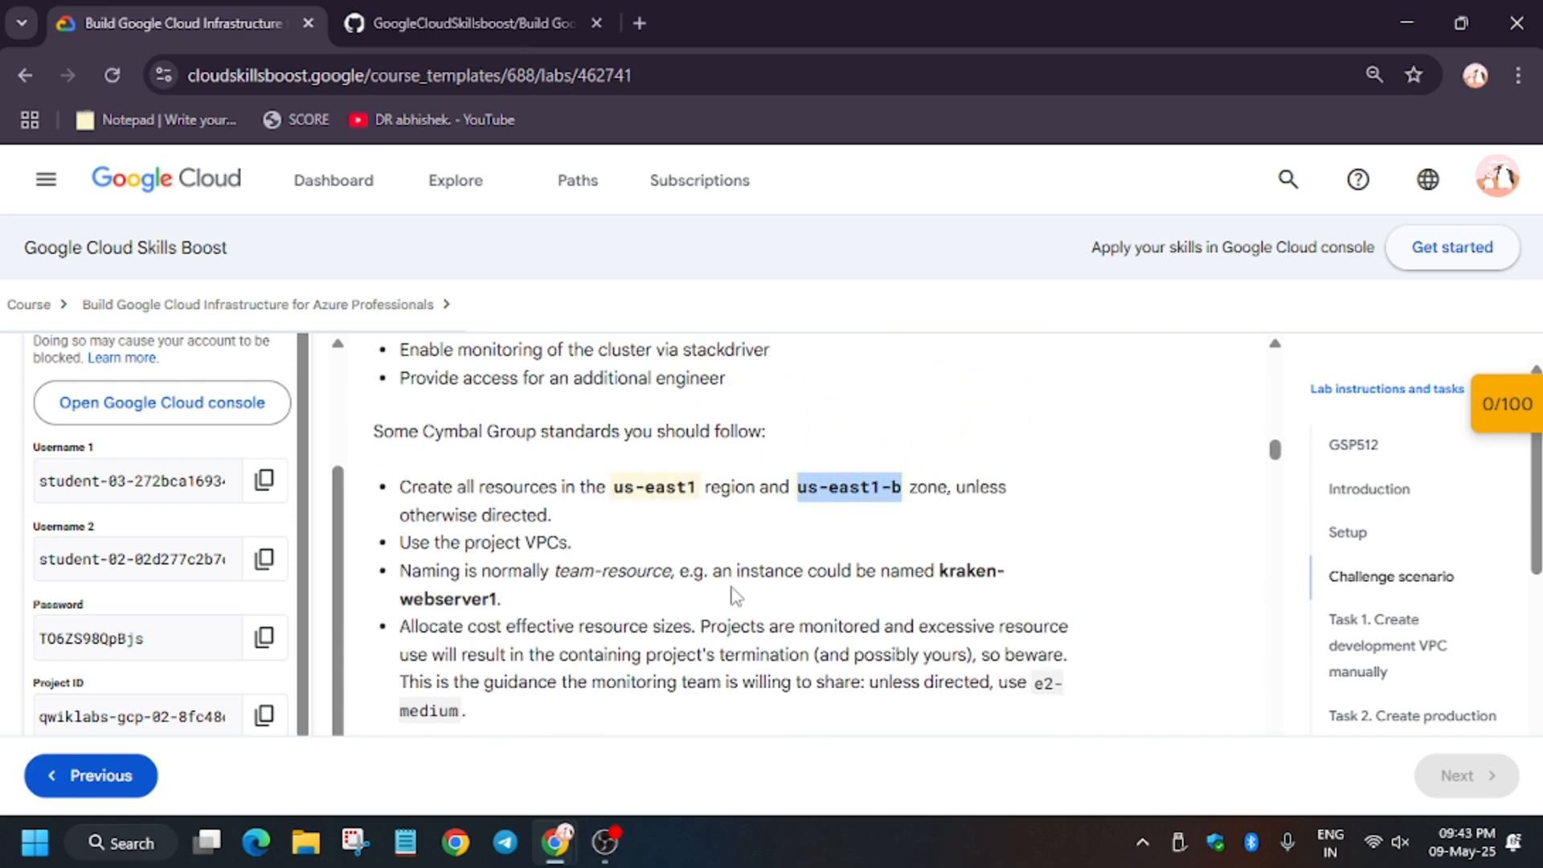
scroll(731, 594, down, 5)
scroll(747, 591, up, 2)
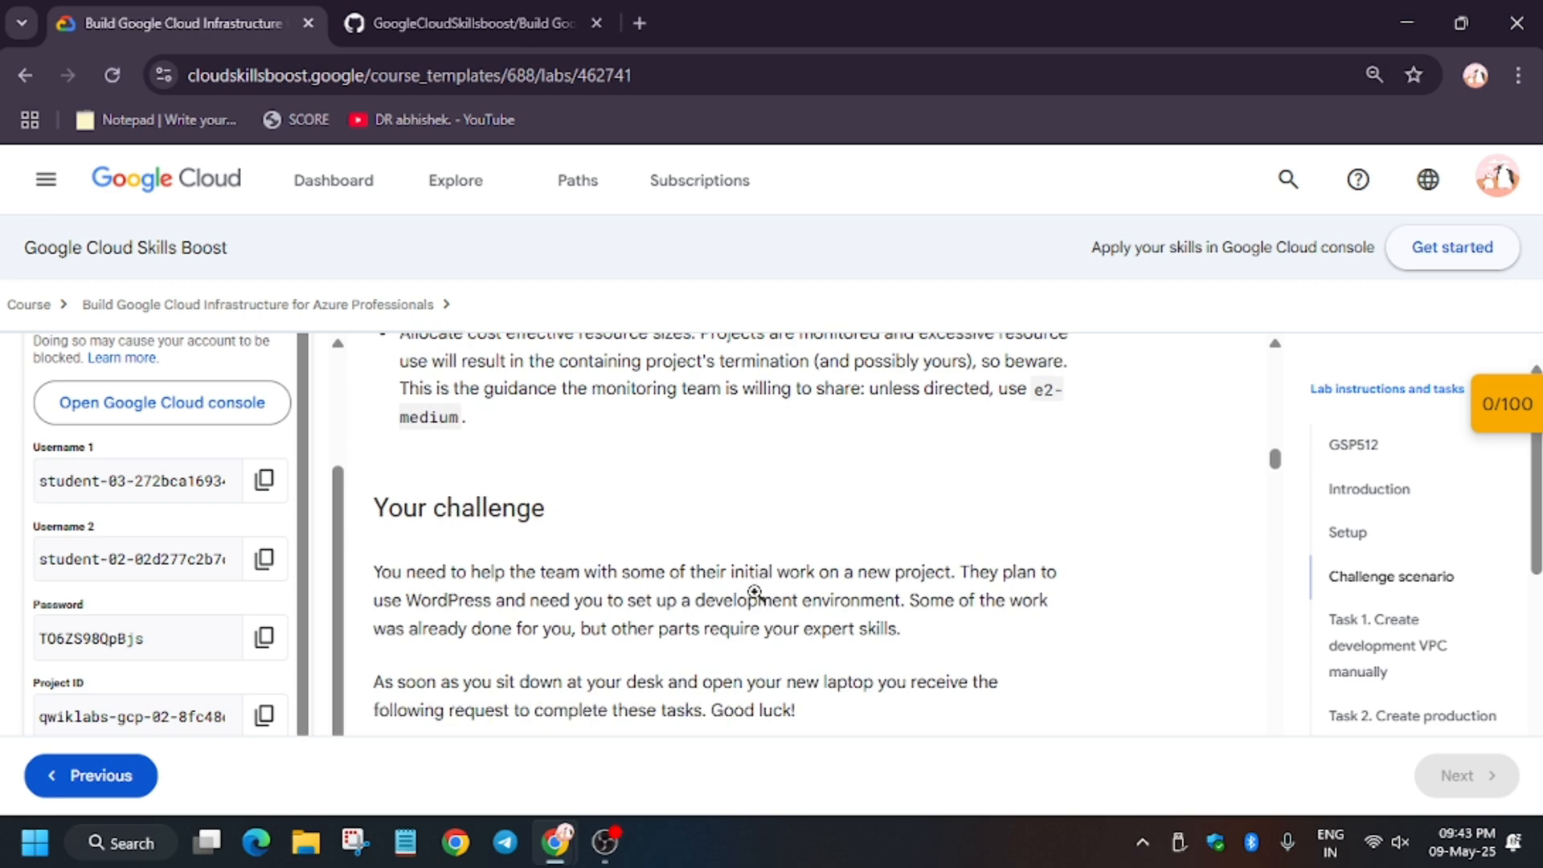
scroll(759, 600, down, 4)
scroll(759, 600, down, 6)
scroll(759, 600, up, 3)
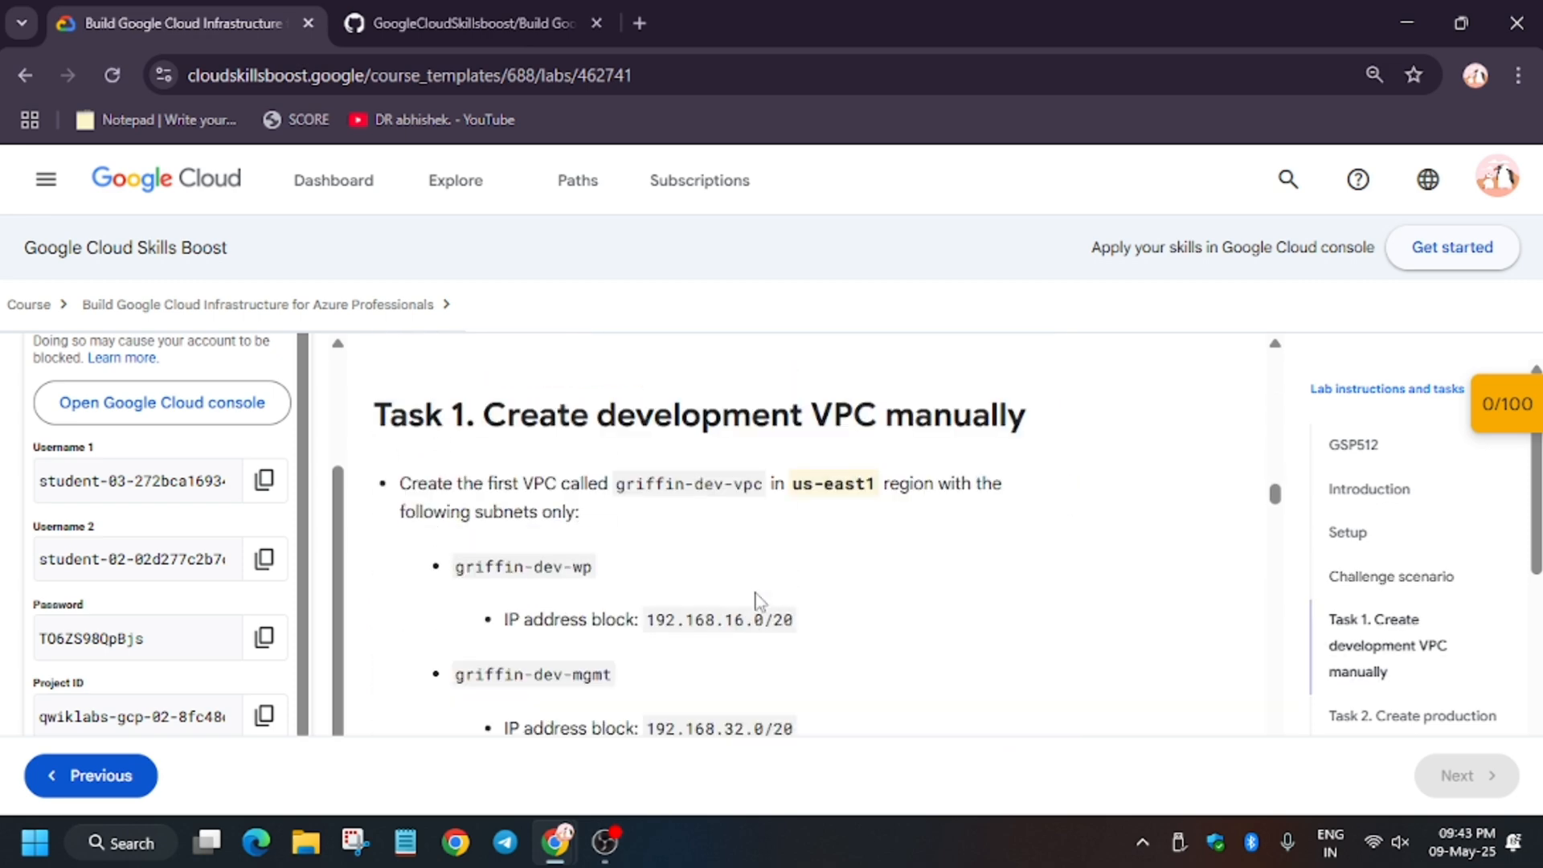
key(alt+Tab)
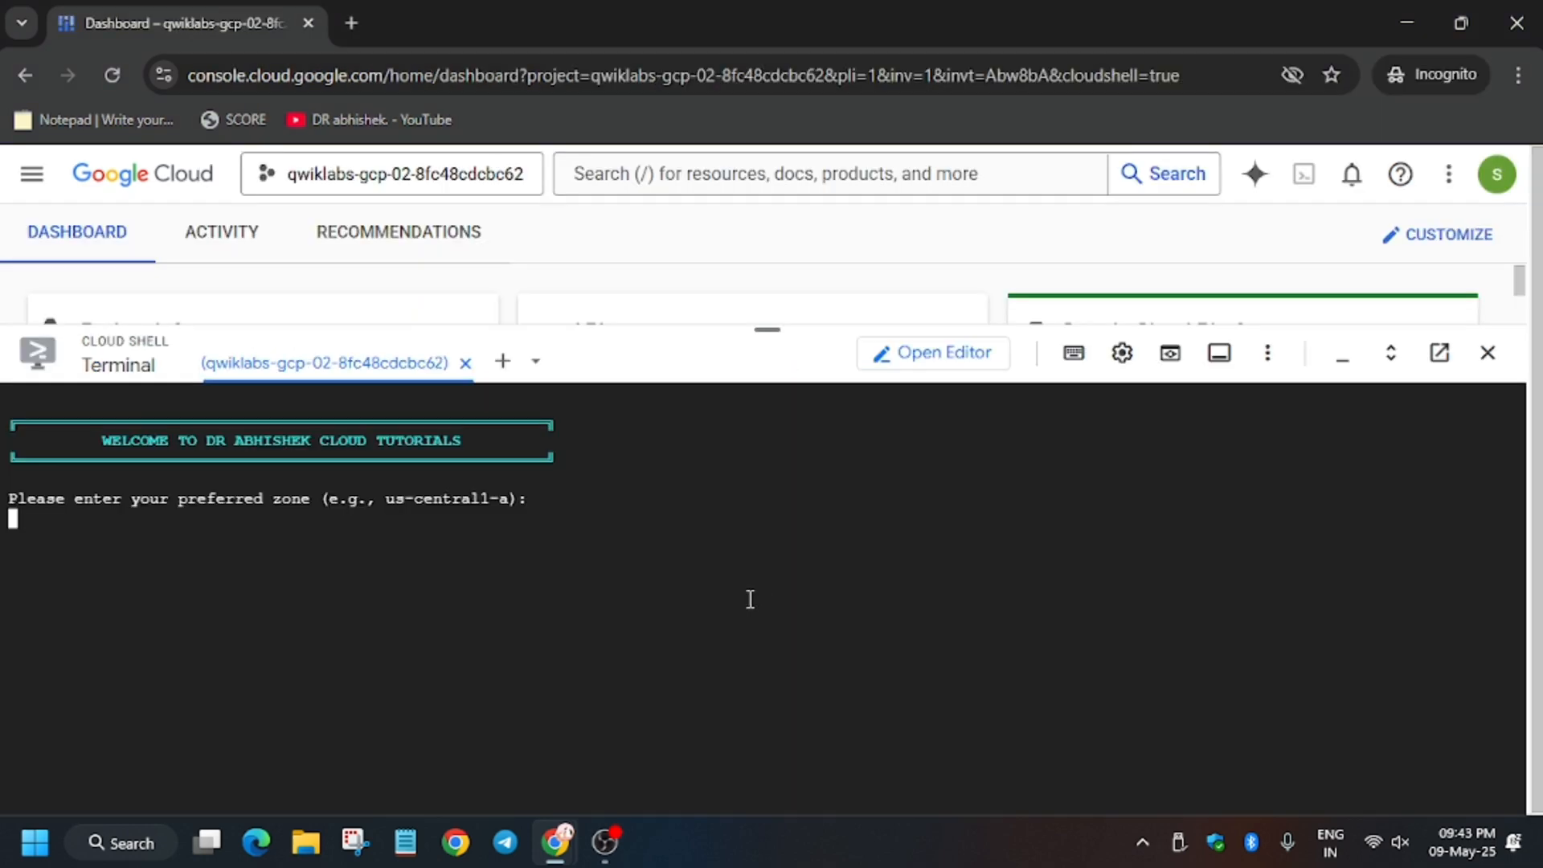
text(us-east1-b)
Submit us-east1-b at the zone prompt and let the Terraform deployment complete.
key(Return)
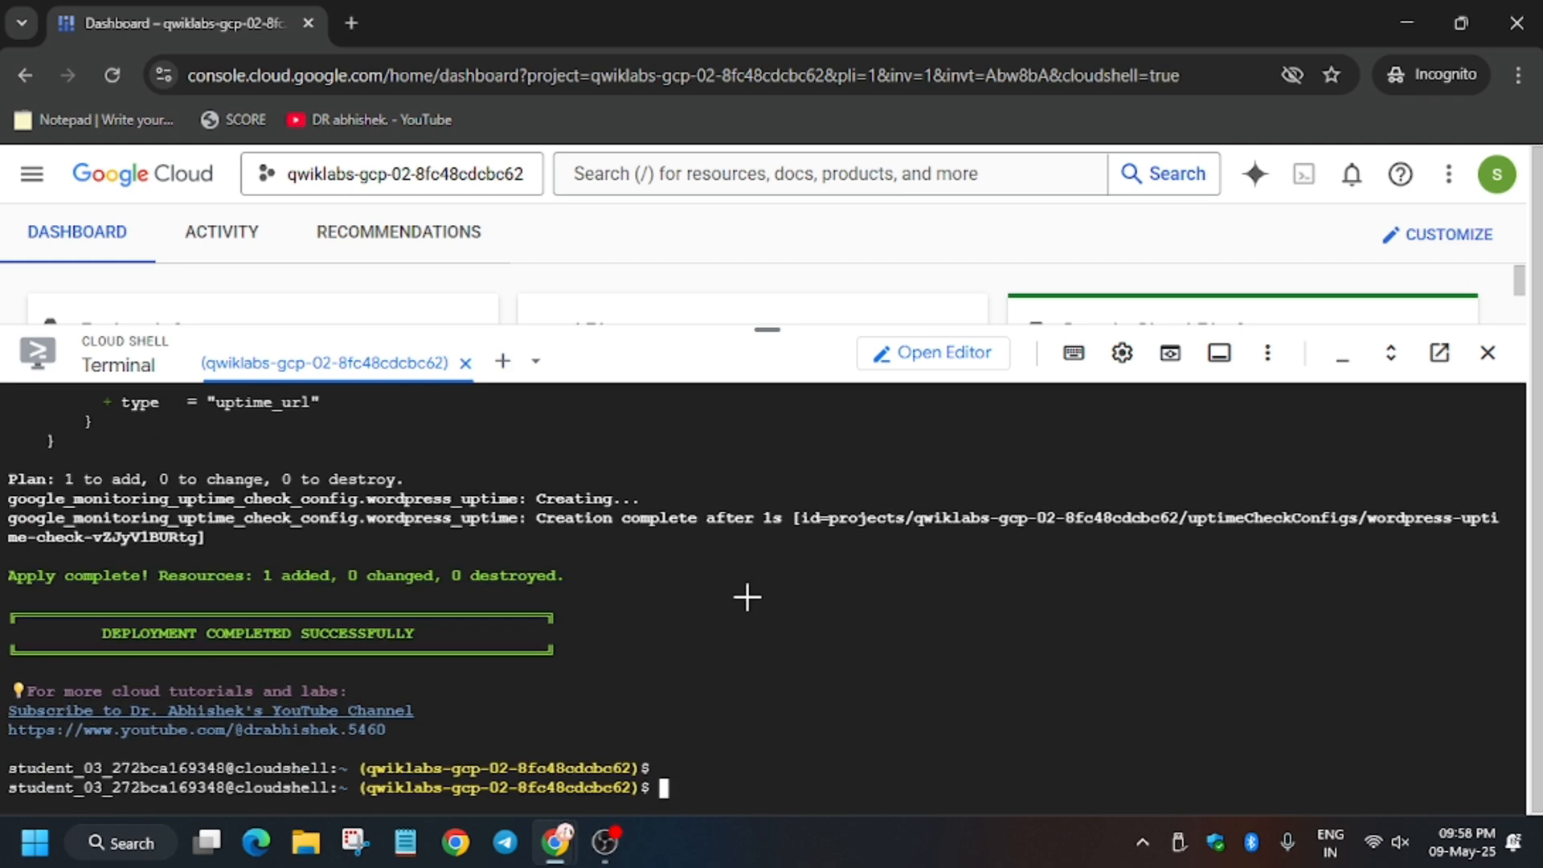
Check progress on the VPC, bastion, Cloud SQL, Kubernetes, WordPress and monitoring checkpoints, reaching 60/100.
key(alt+Tab)
click(1502, 404)
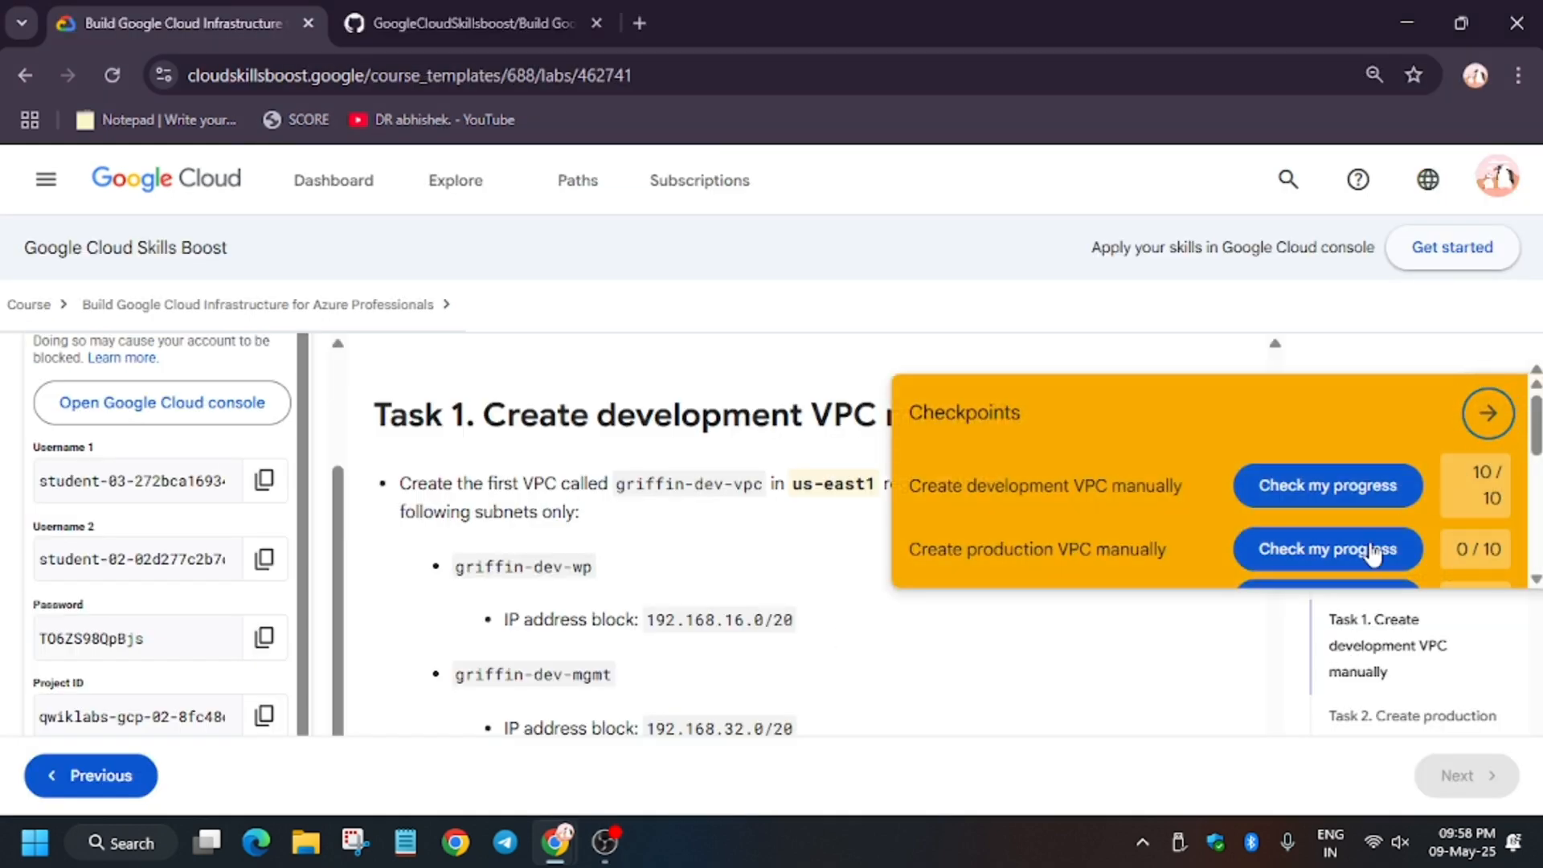
click(1327, 547)
scroll(1327, 547, down, 1)
click(1327, 541)
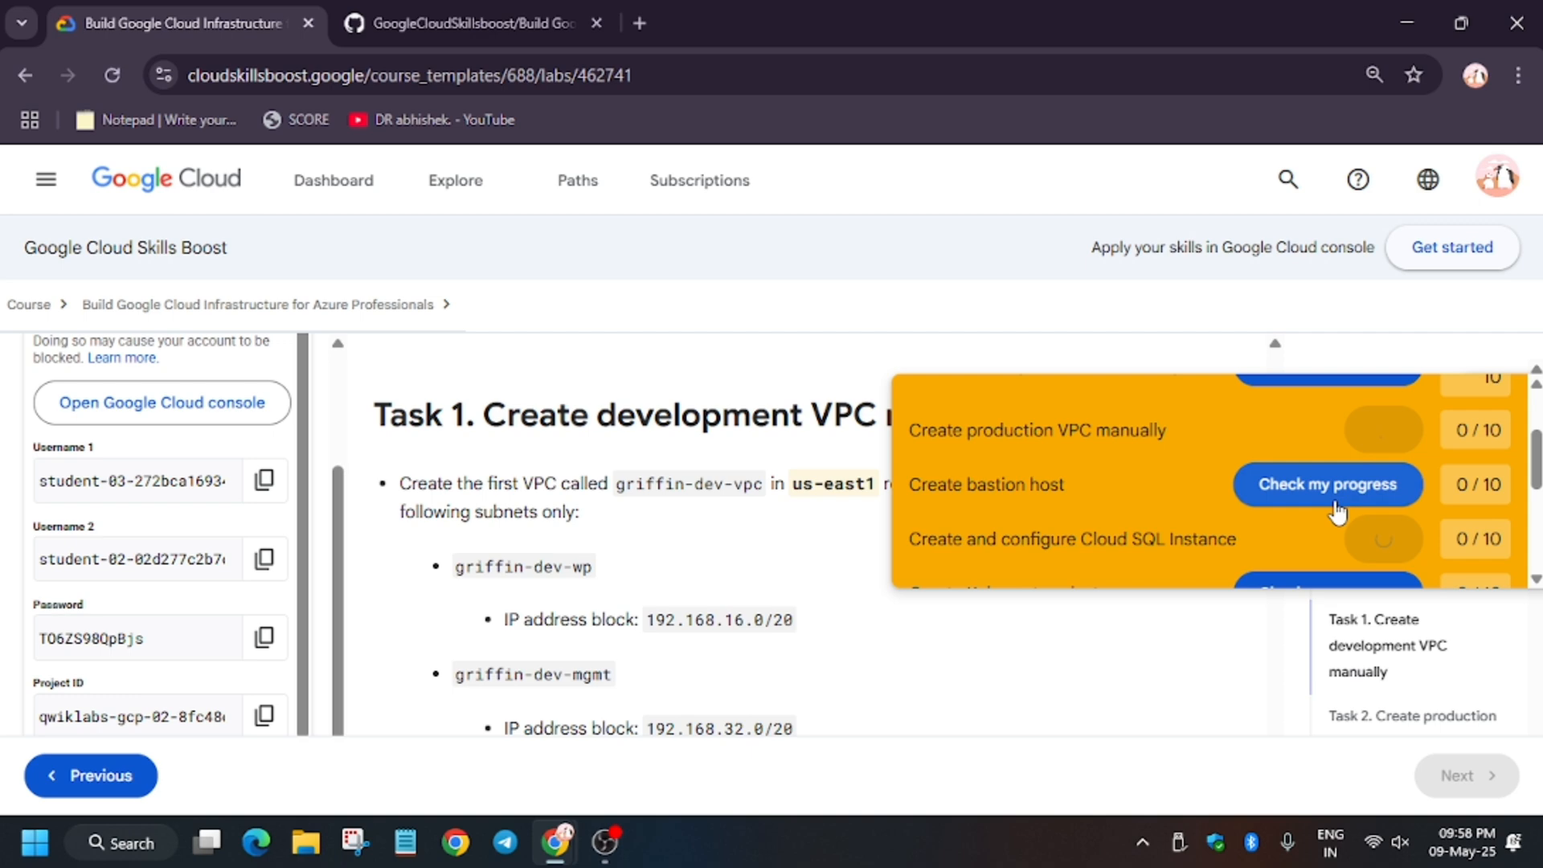
scroll(1327, 540, down, 1)
scroll(1326, 517, down, 1)
click(1327, 515)
click(1326, 460)
click(1327, 406)
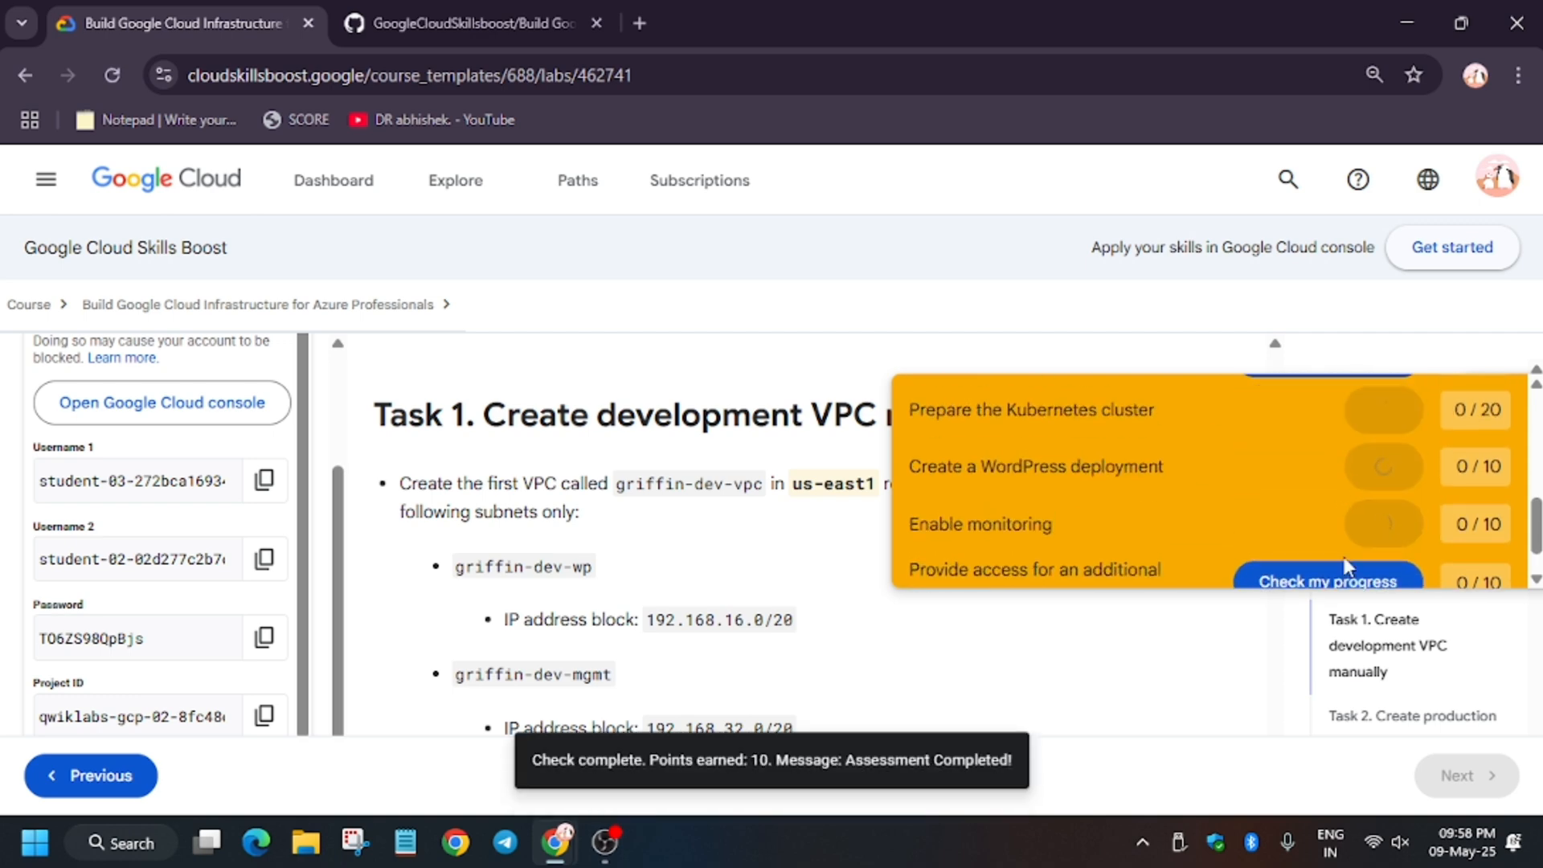
click(1328, 573)
scroll(1343, 572, down, 1)
scroll(1499, 518, up, 5)
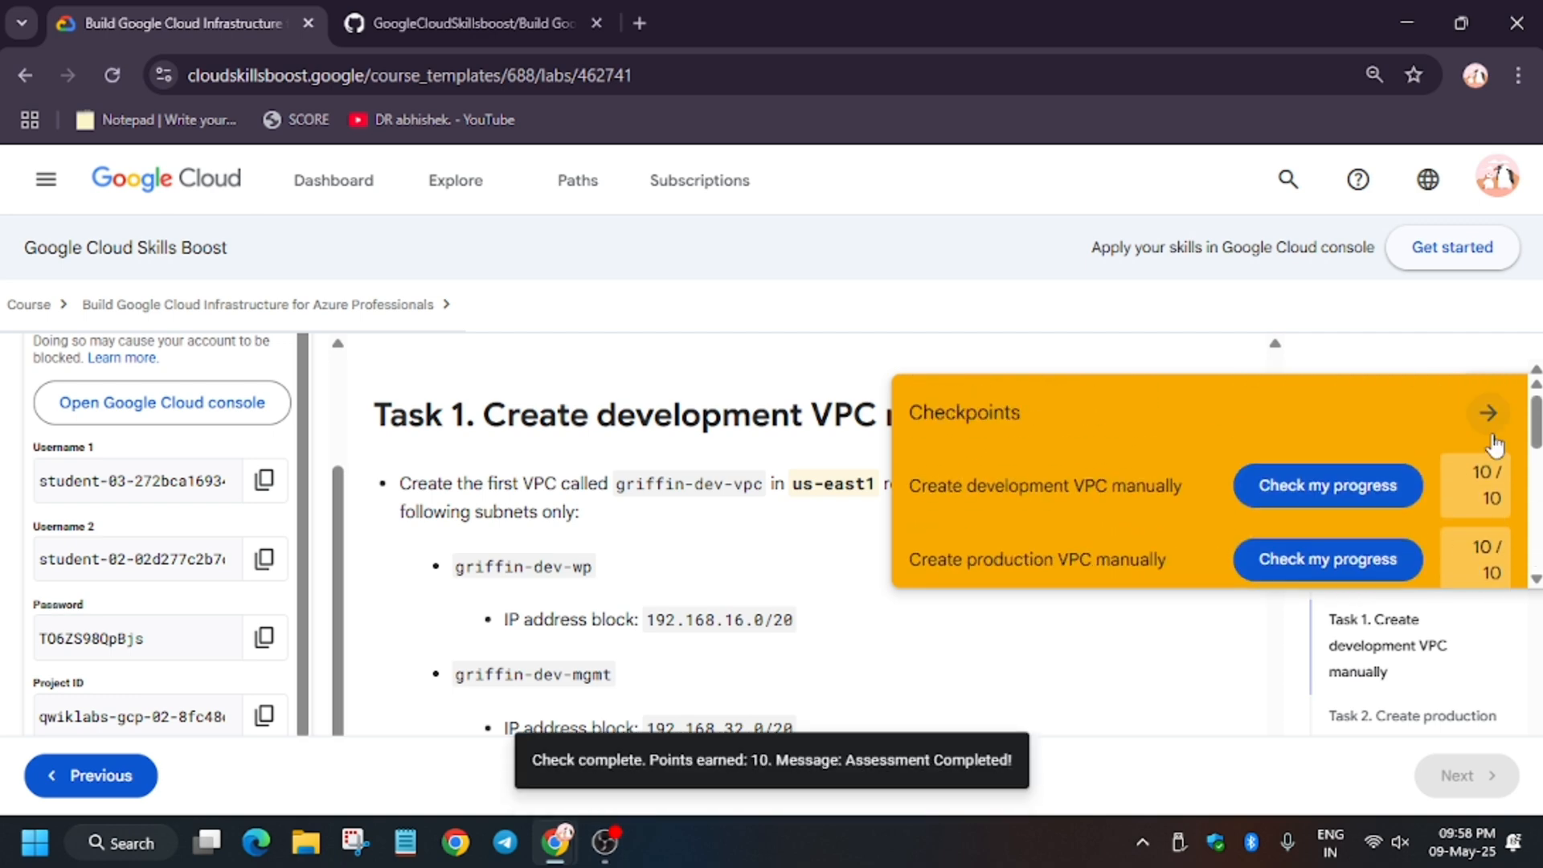
click(1499, 404)
Recheck the Kubernetes cluster checkpoint to reach 100/100, then begin ending the lab.
click(1352, 448)
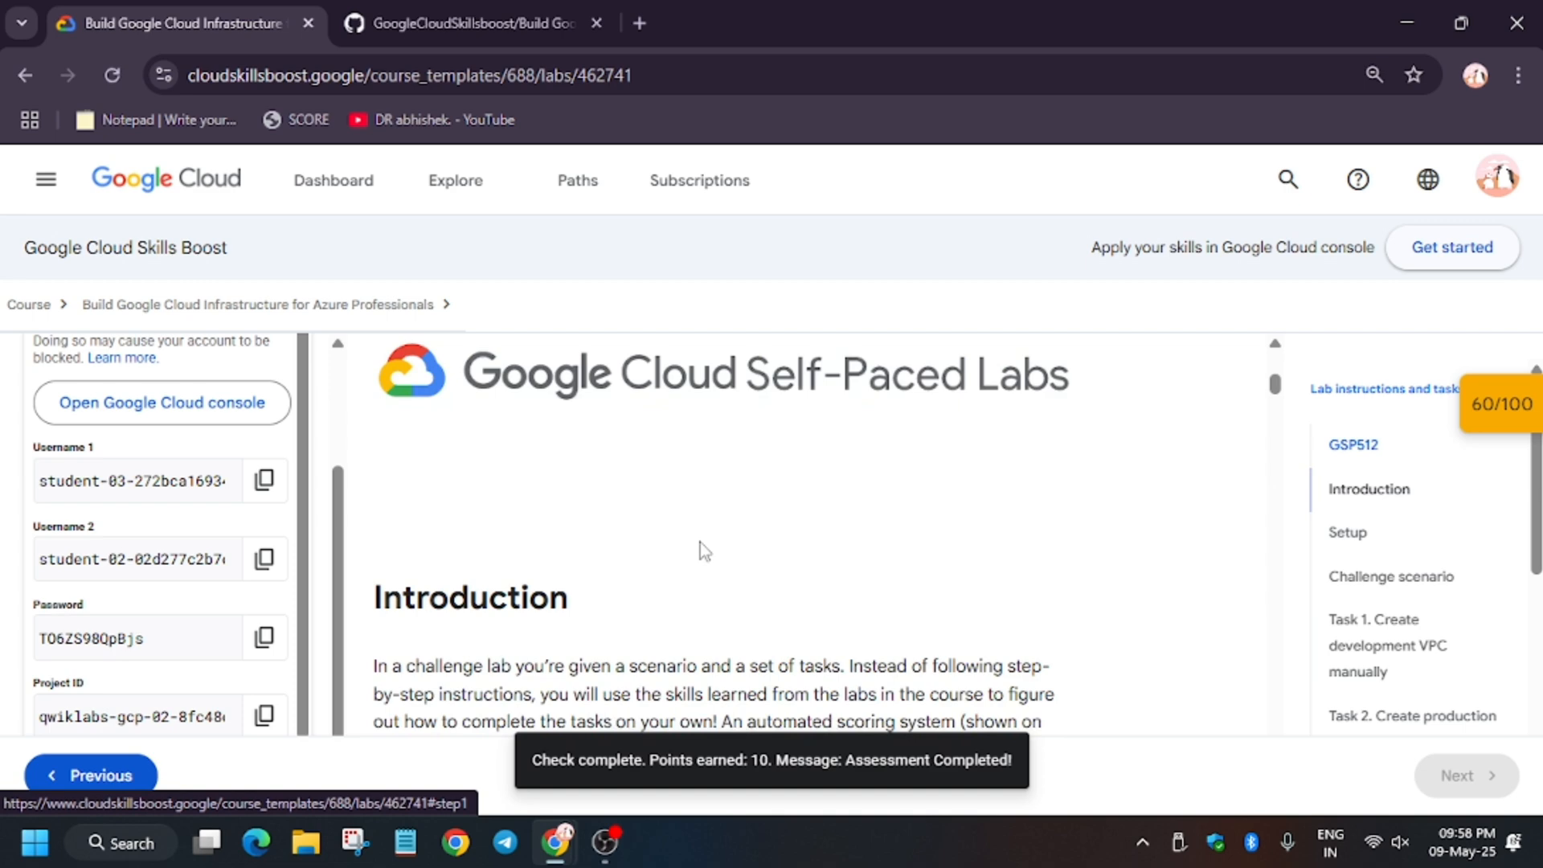
scroll(700, 542, up, 3)
scroll(516, 447, up, 2)
click(1520, 402)
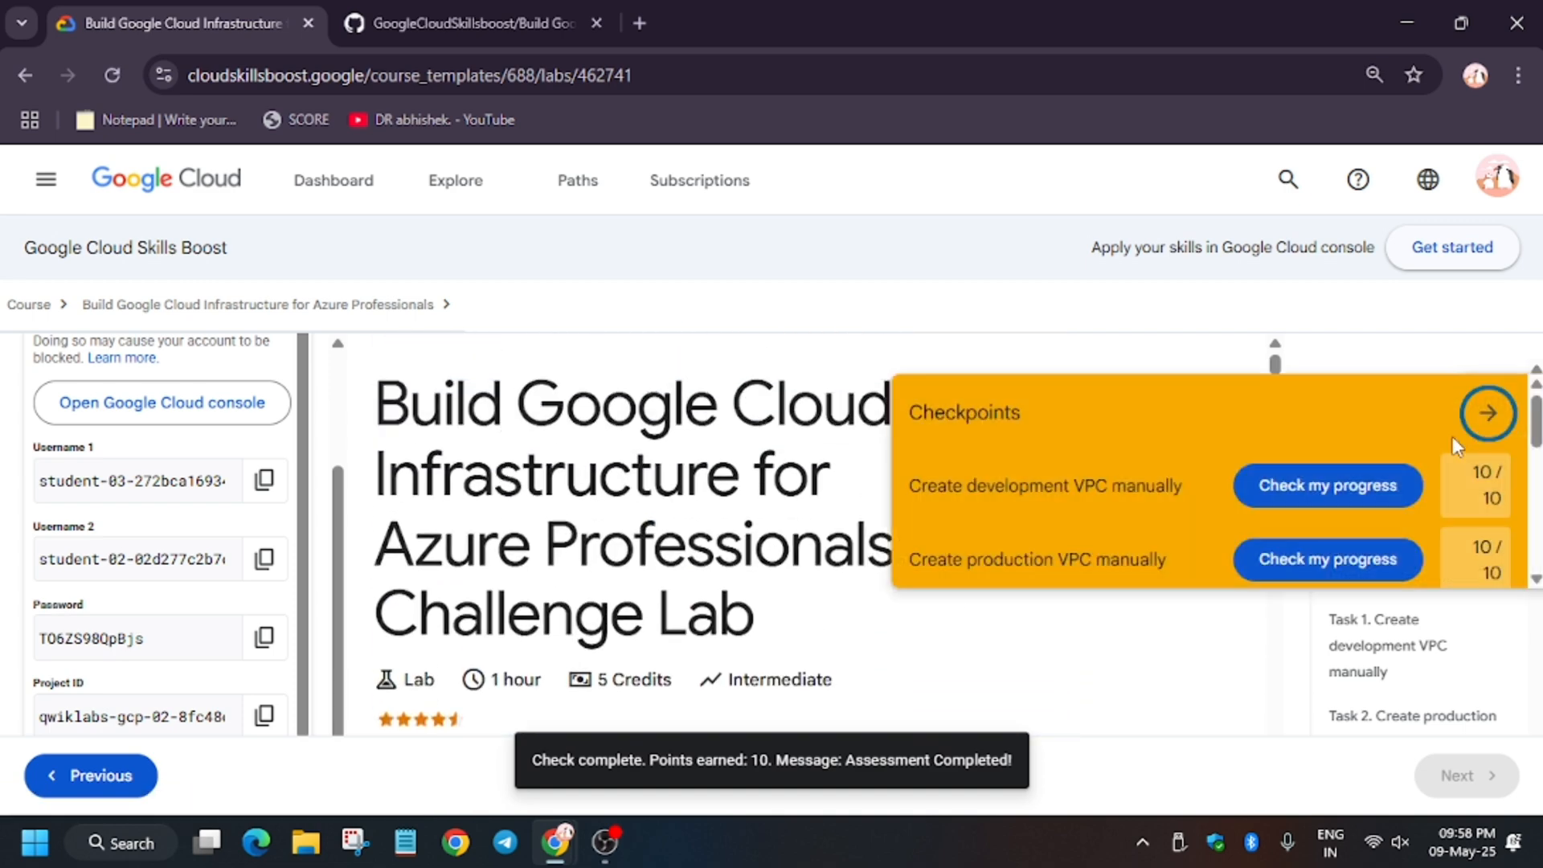
scroll(1453, 483, down, 4)
scroll(1445, 500, up, 4)
scroll(1455, 480, down, 3)
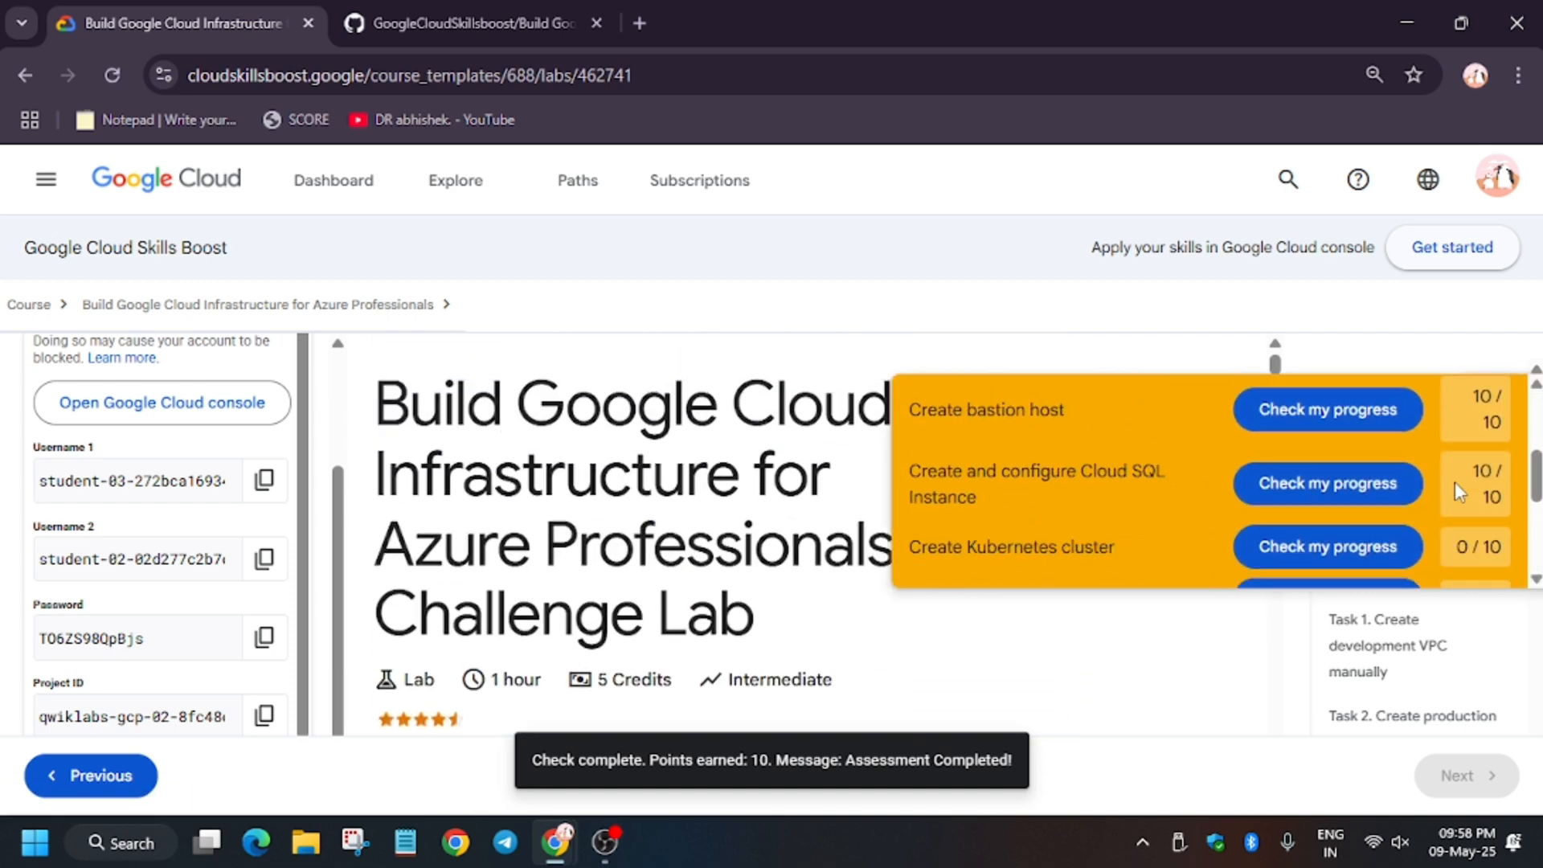
scroll(1455, 480, down, 1)
click(1374, 530)
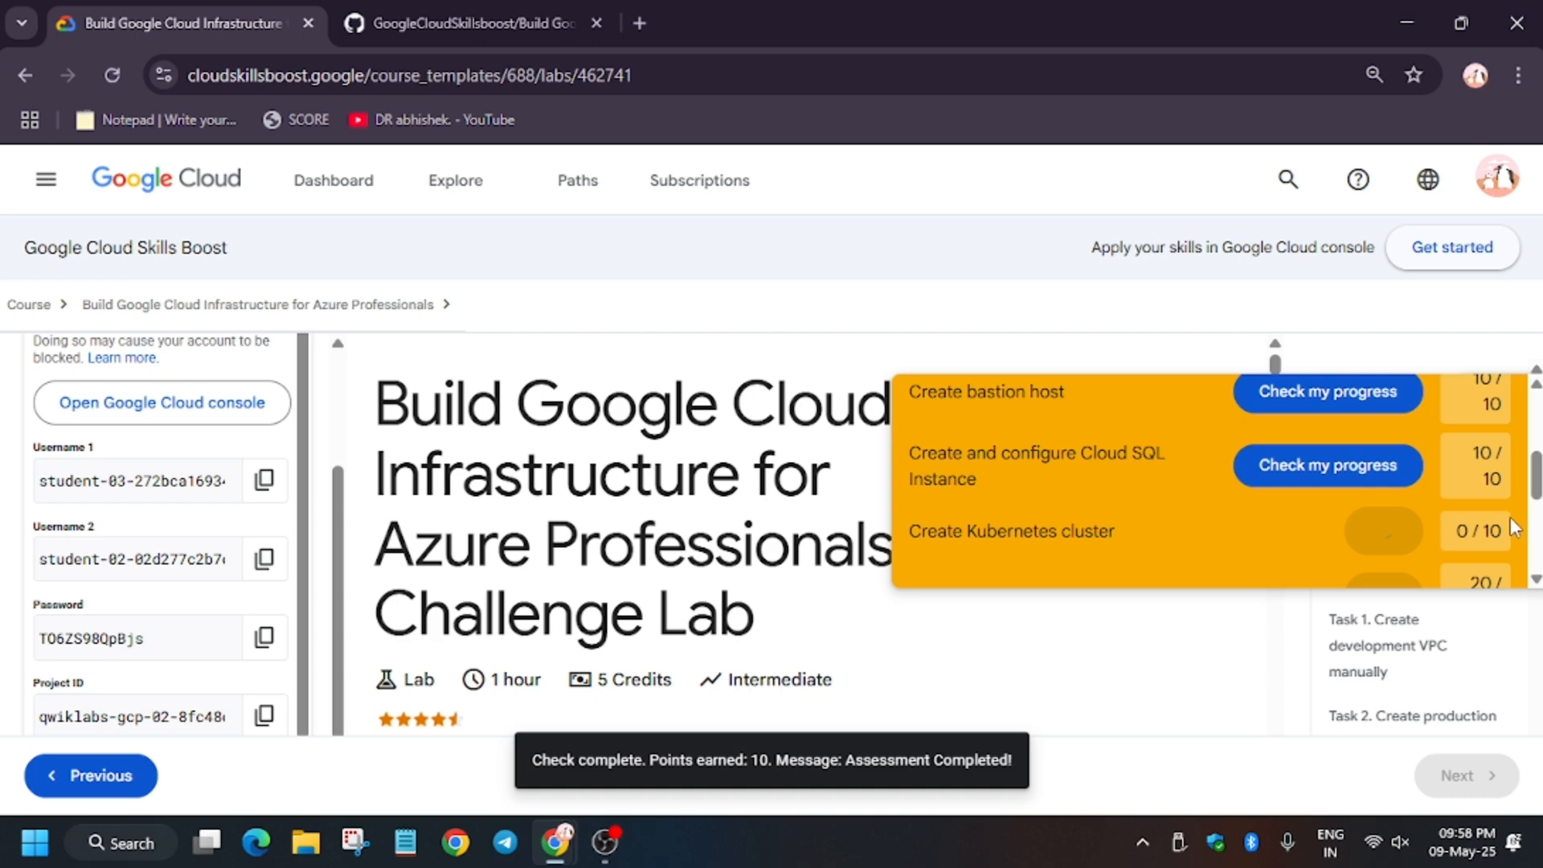
scroll(1446, 507, up, 4)
click(1485, 416)
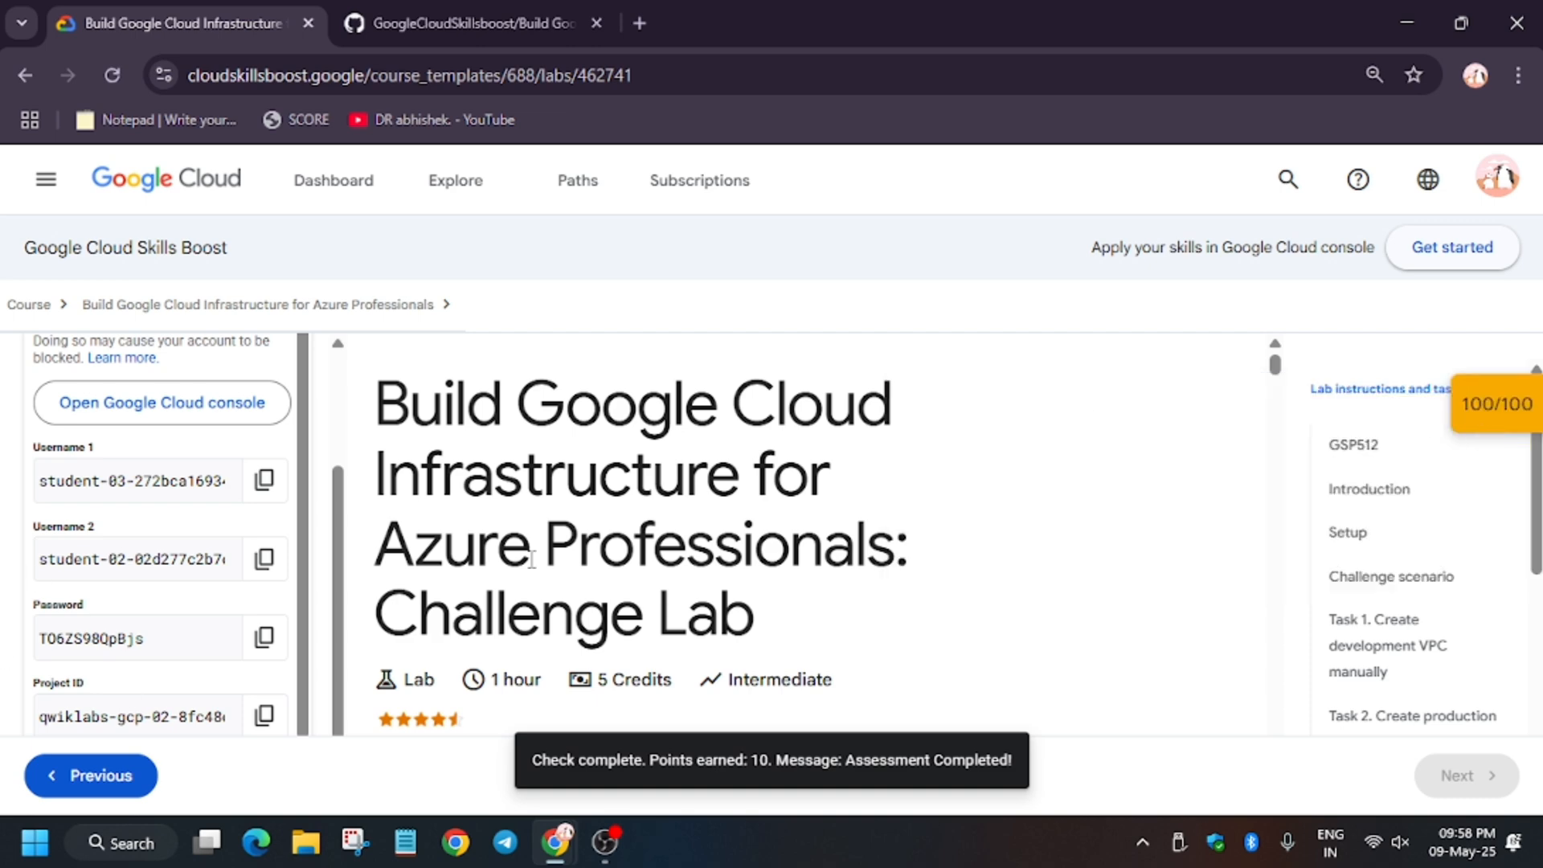
triple_click(496, 546)
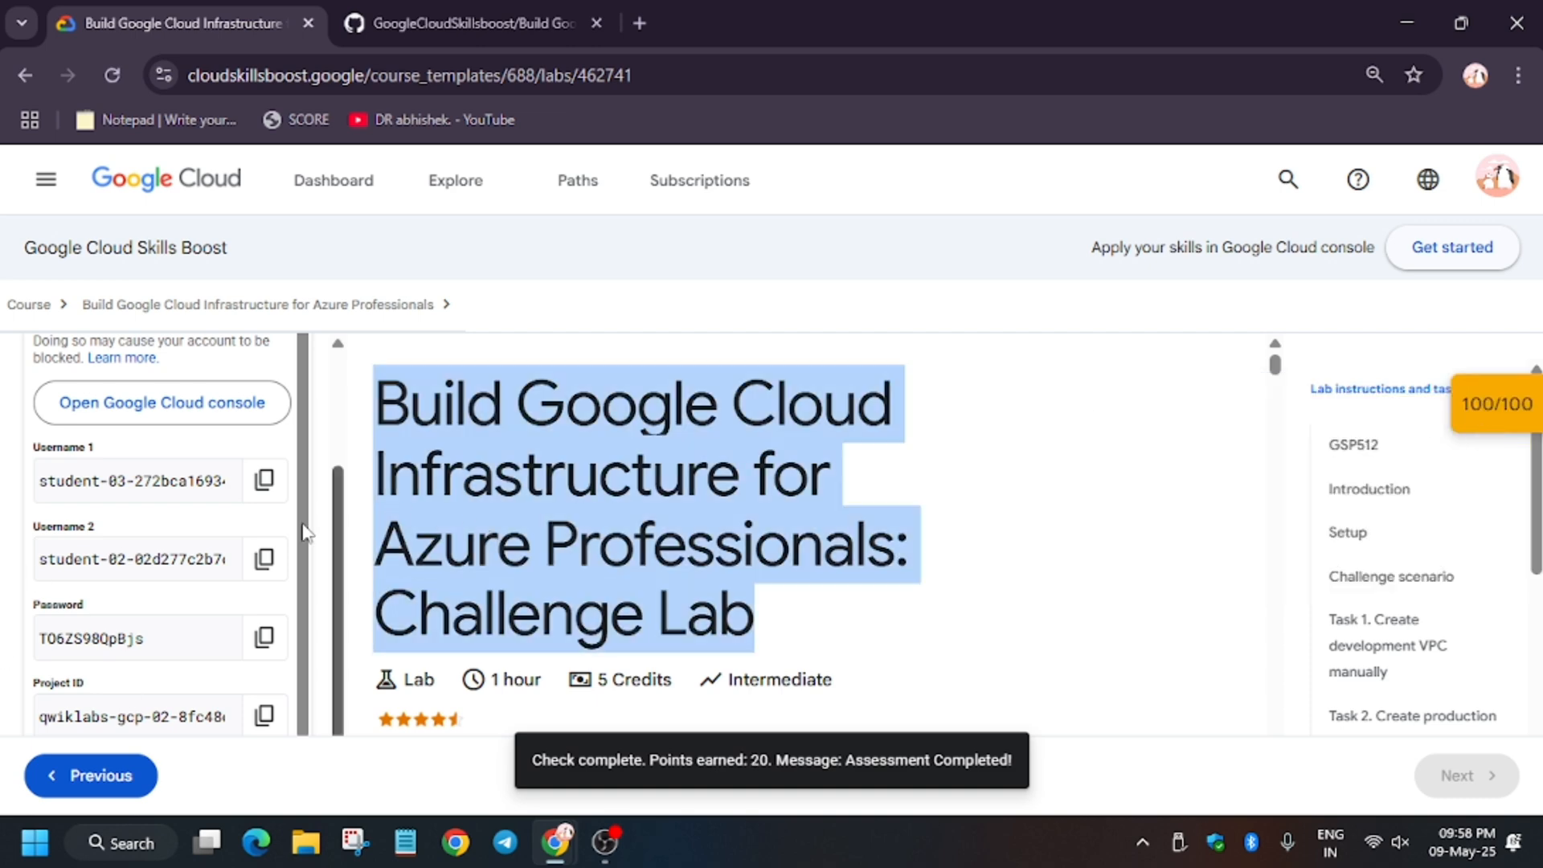
scroll(157, 530, up, 3)
click(88, 410)
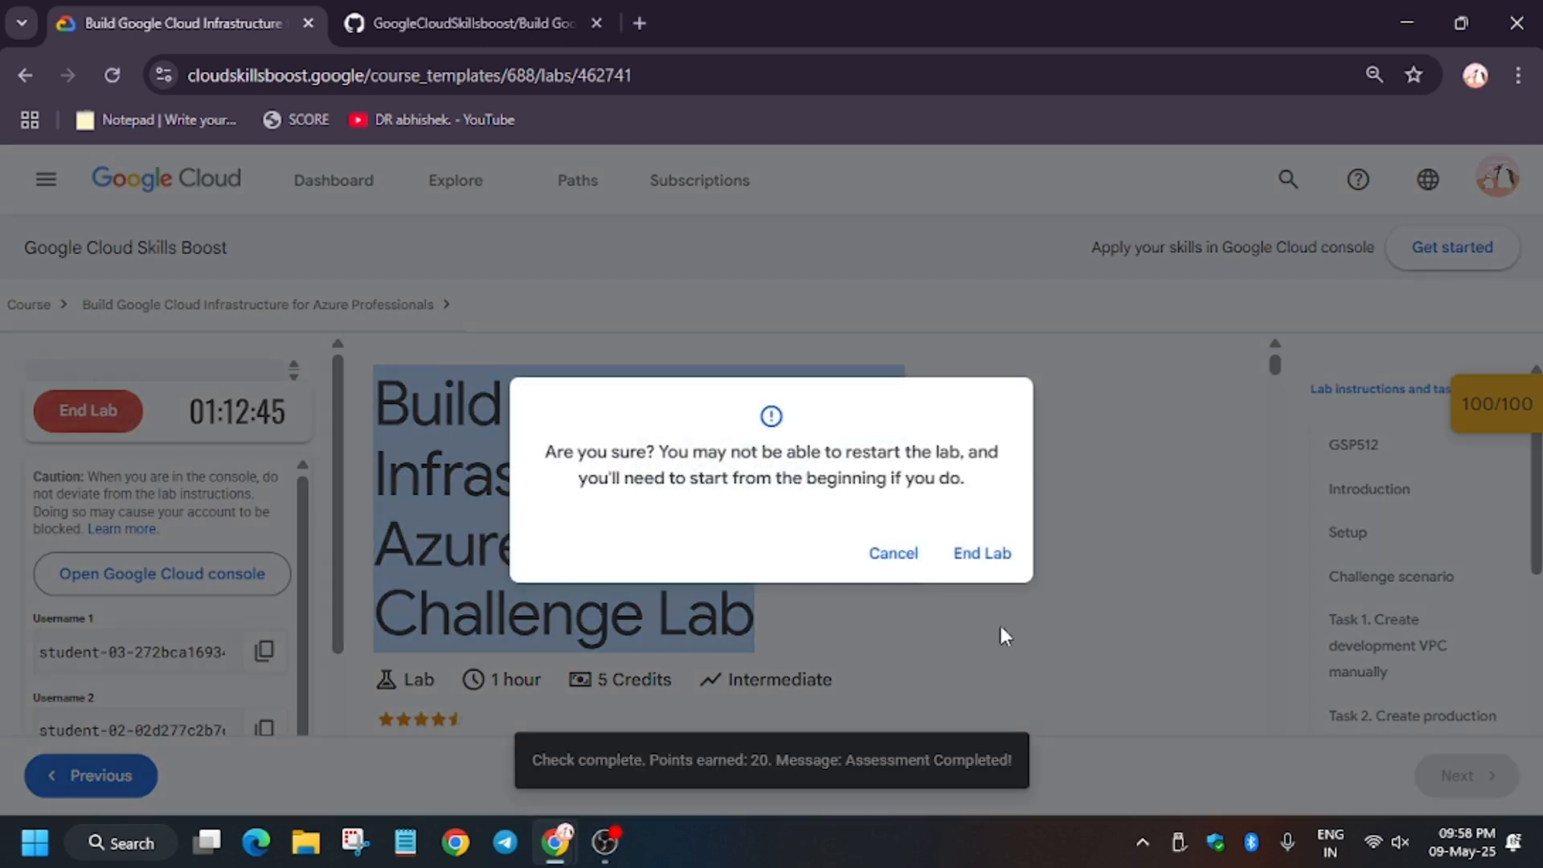